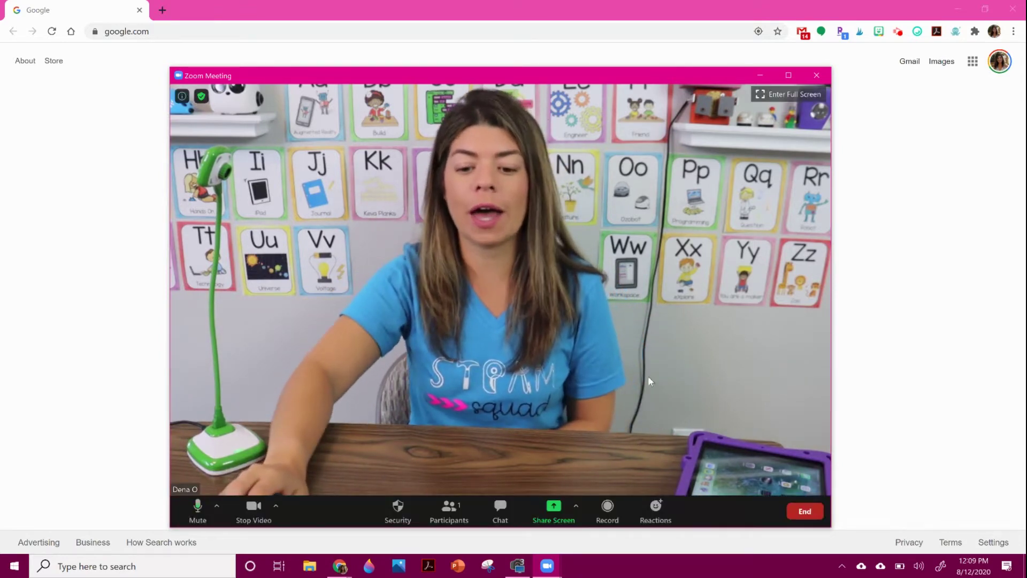
Share a whiteboard in the meeting and draw a freehand squiggle on it
left_click(560, 509)
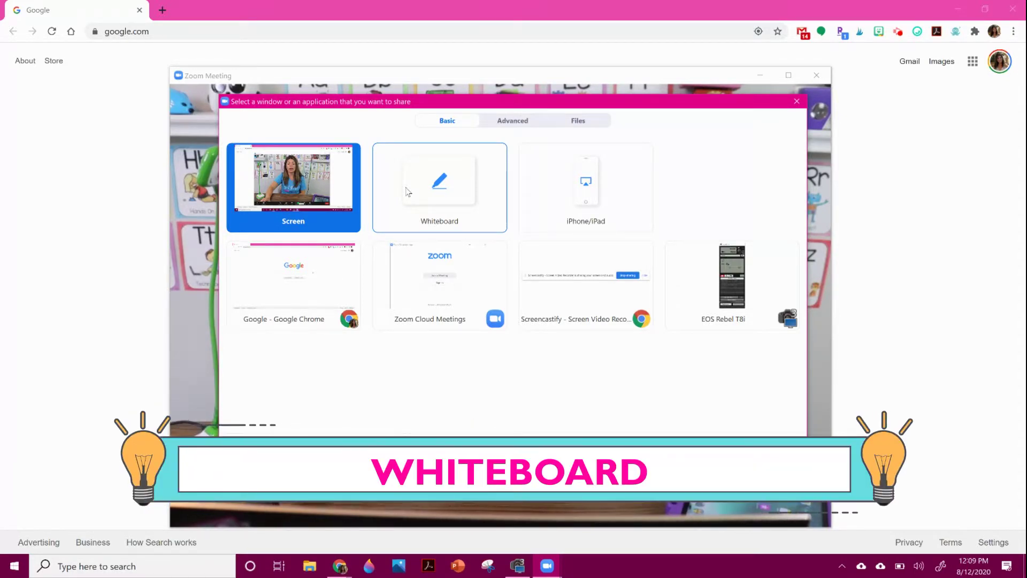
double_click(408, 192)
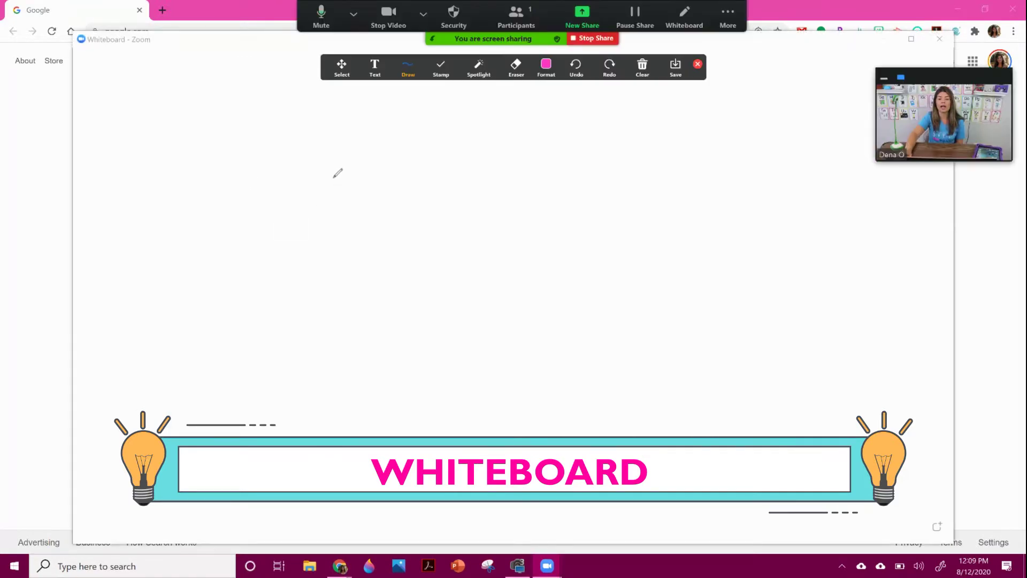
mouse_move(320, 185)
left_mouse_down()
mouse_move(408, 236)
mouse_move(623, 323)
left_mouse_up()
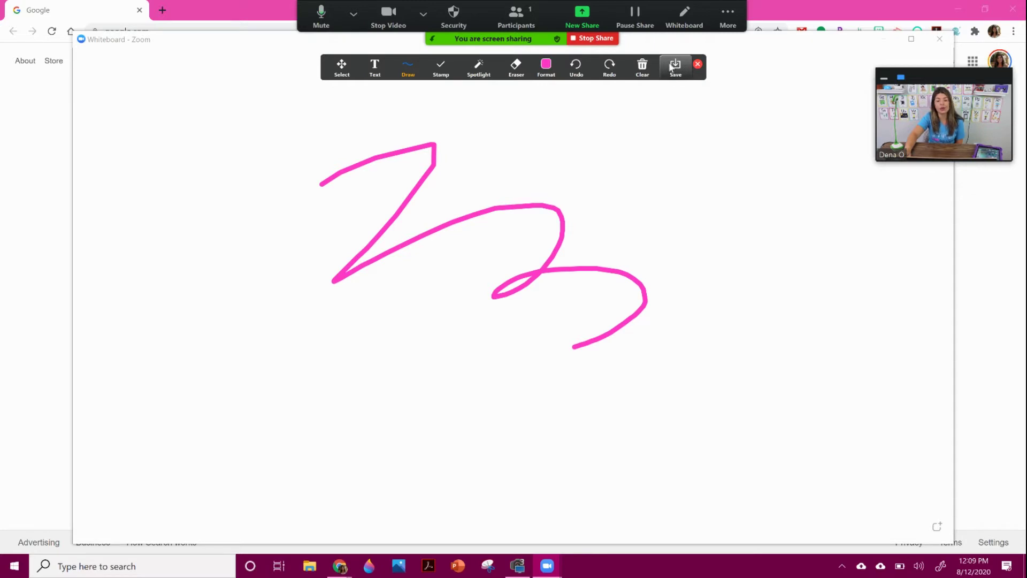
Hide and restore the whiteboard's annotation tools, and look through the additional meeting options
left_click(694, 25)
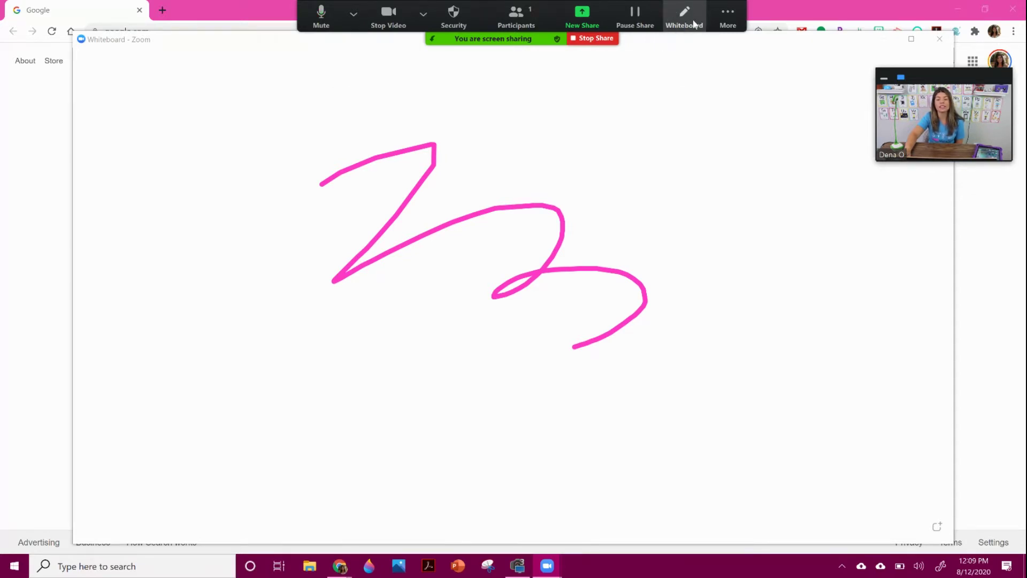
left_click(694, 24)
left_click(720, 15)
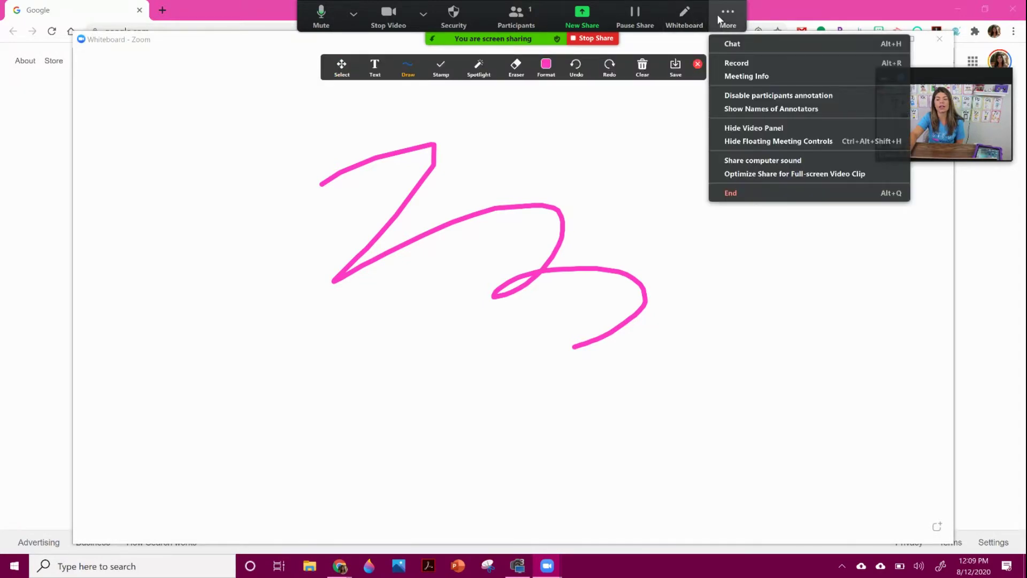
left_click(687, 21)
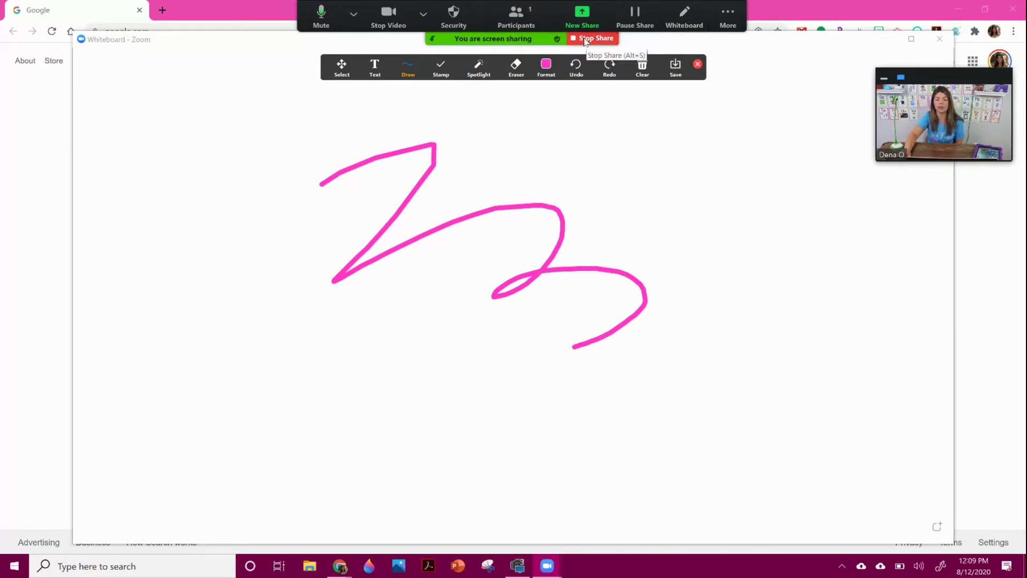
End the whiteboard share and share an iPhone/iPad screen instead
left_click(585, 39)
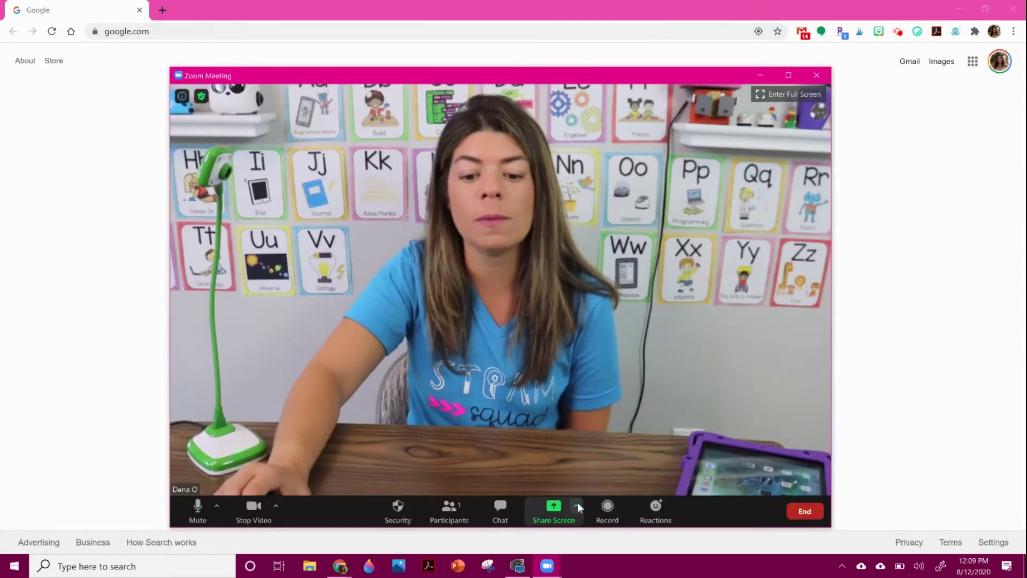
left_click(555, 509)
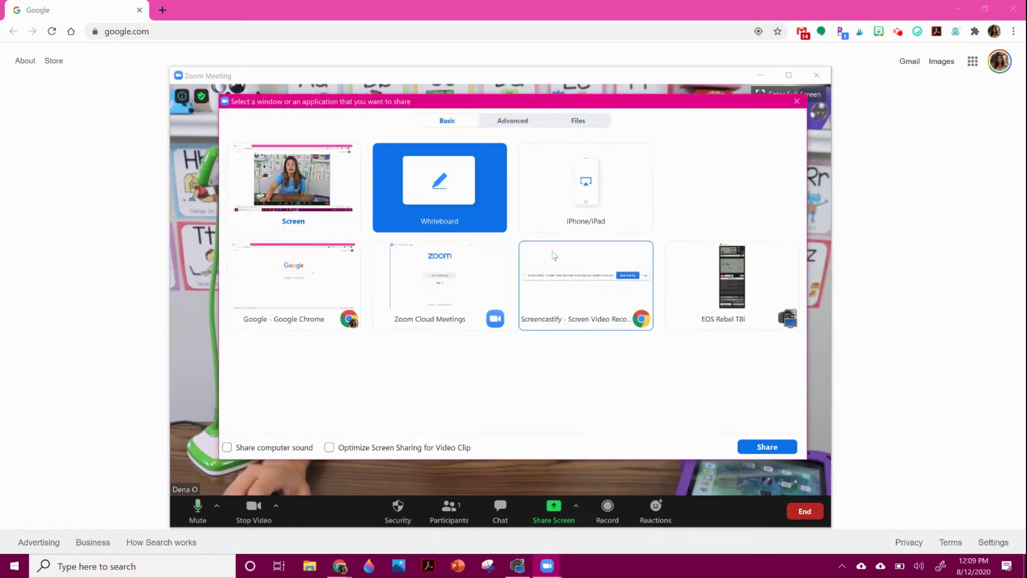
left_click(588, 184)
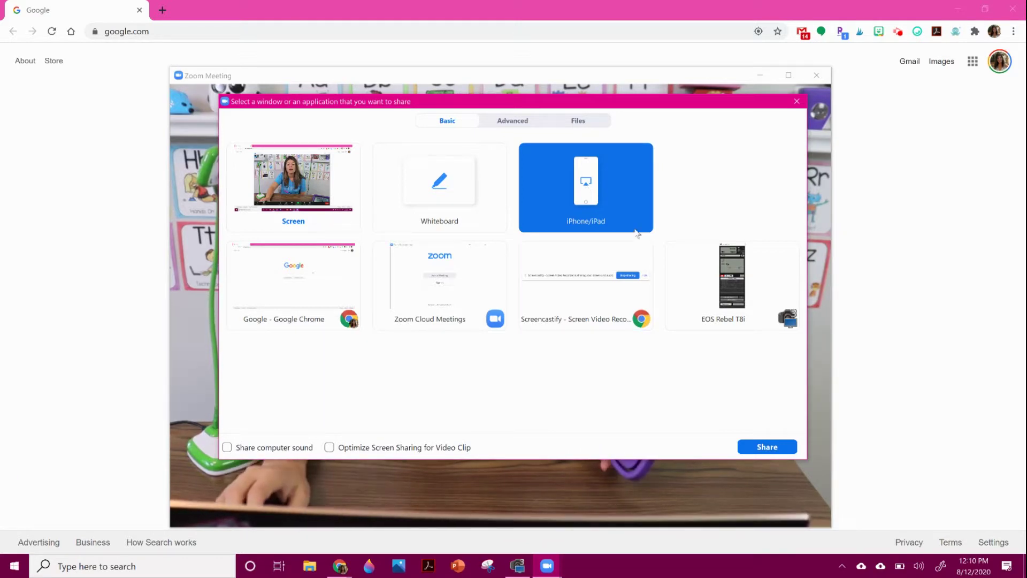
left_click(758, 445)
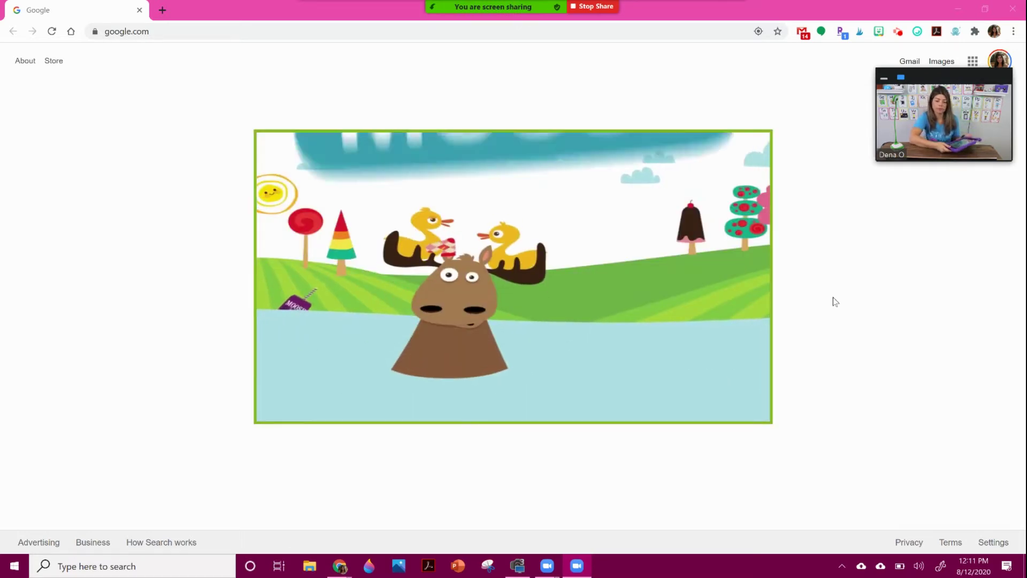
End the iPad share and start sharing a Portion of Screen
left_click(609, 7)
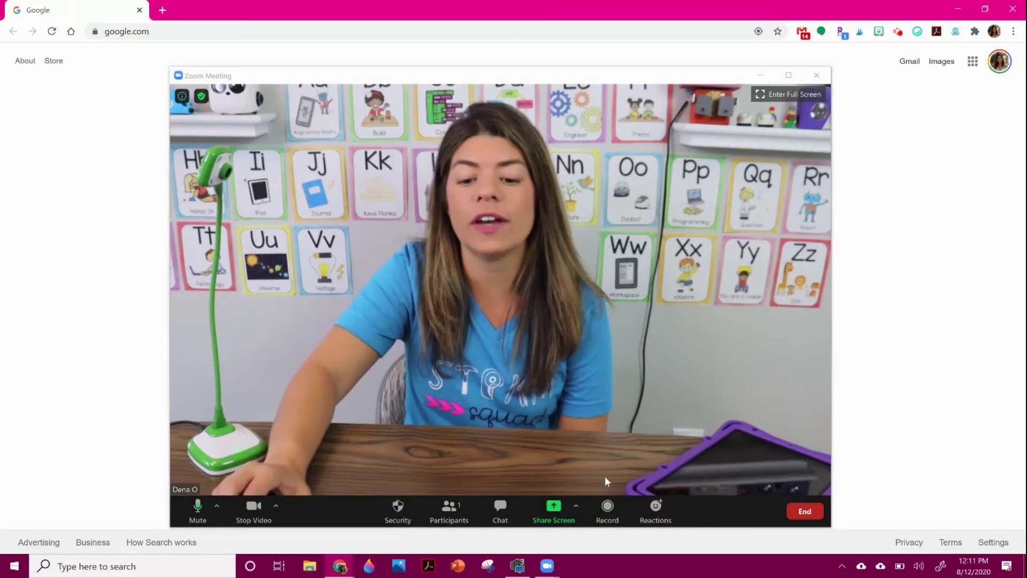
left_click(551, 508)
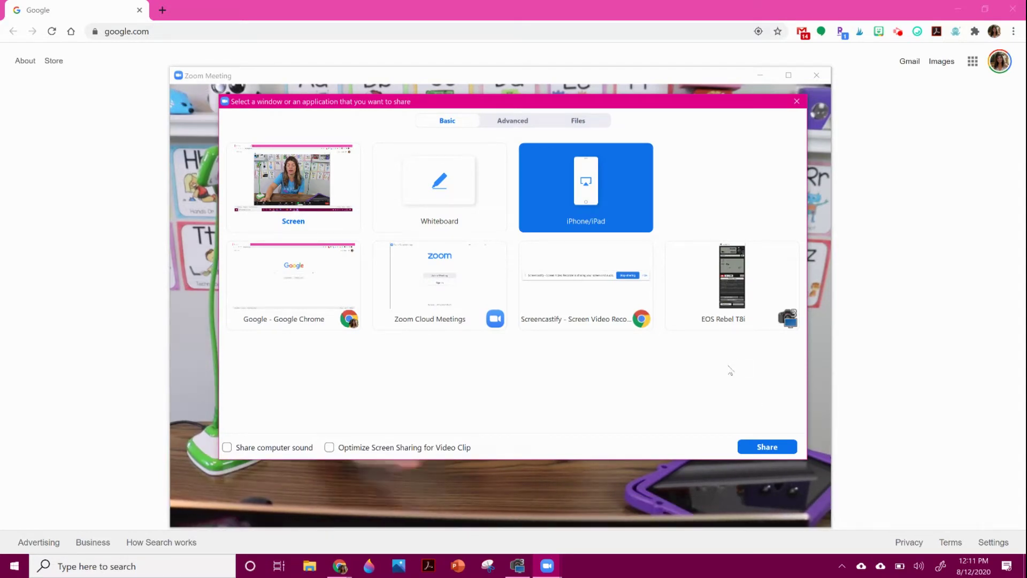
left_click(496, 126)
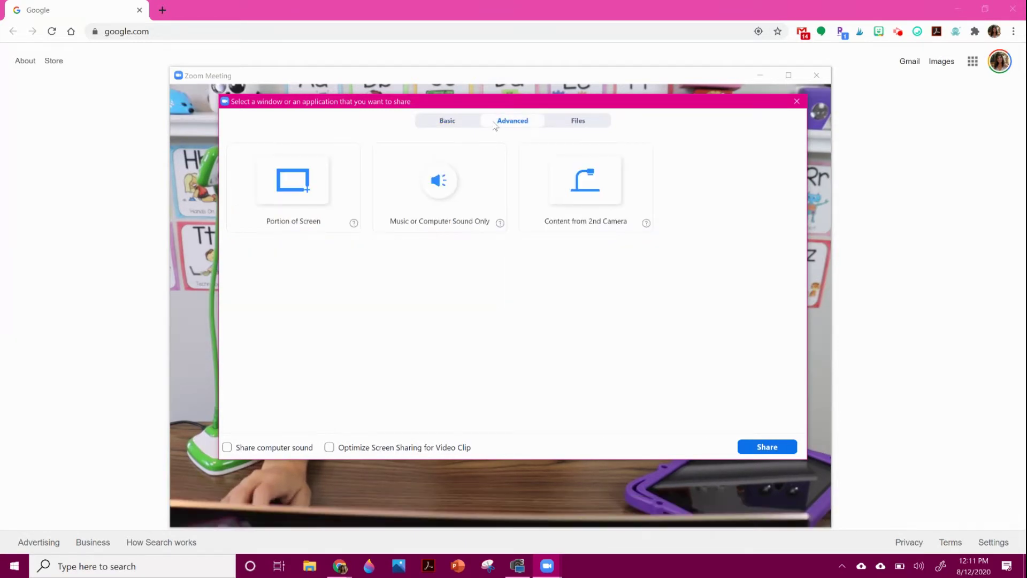
left_click(292, 180)
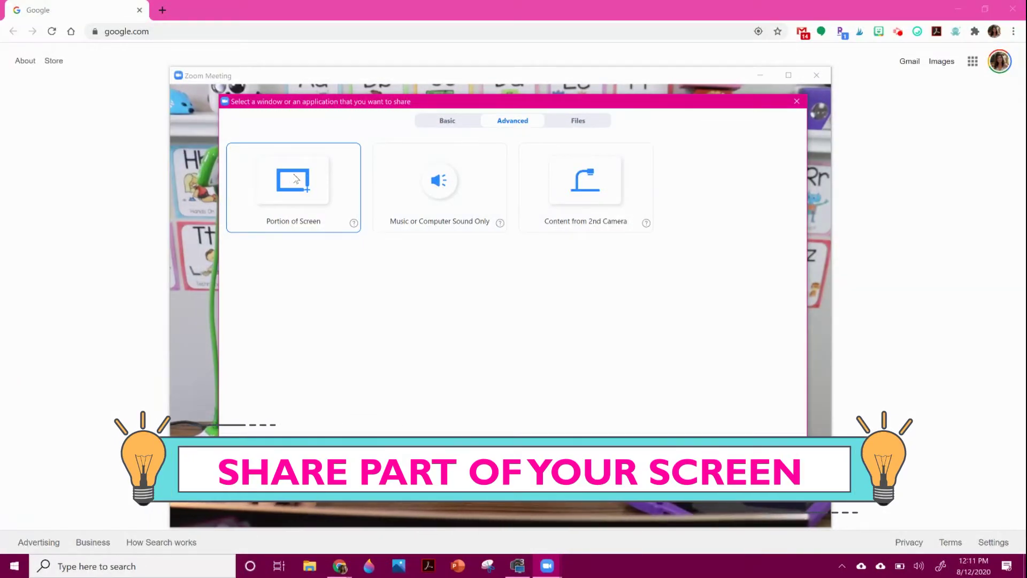
left_click(296, 179)
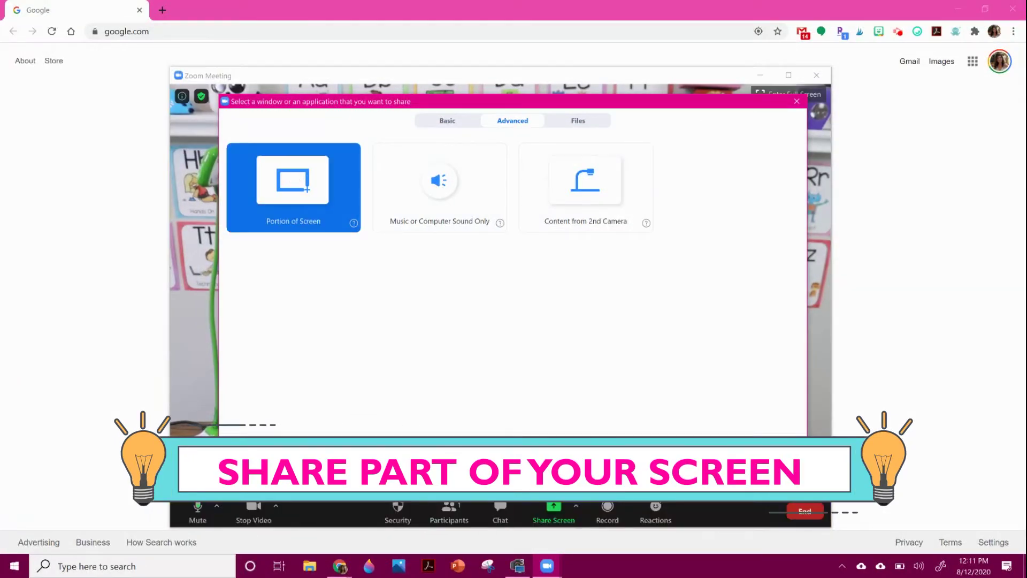
key("Return")
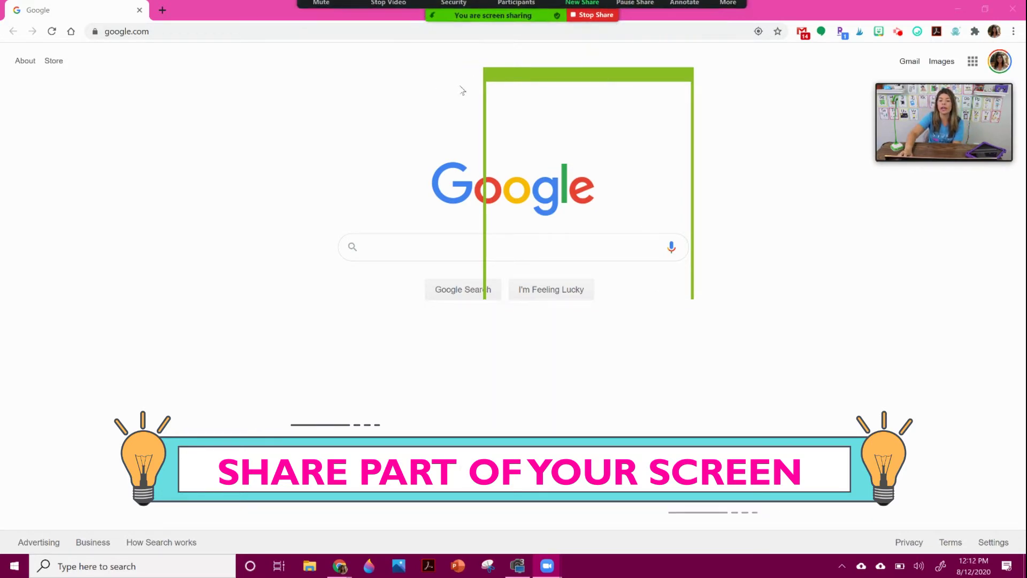
Fit the share frame around the Google logo and search box, and move the video panel closer to the frame
left_click_drag(644, 74, 484, 89)
left_click_drag(531, 316, 720, 337)
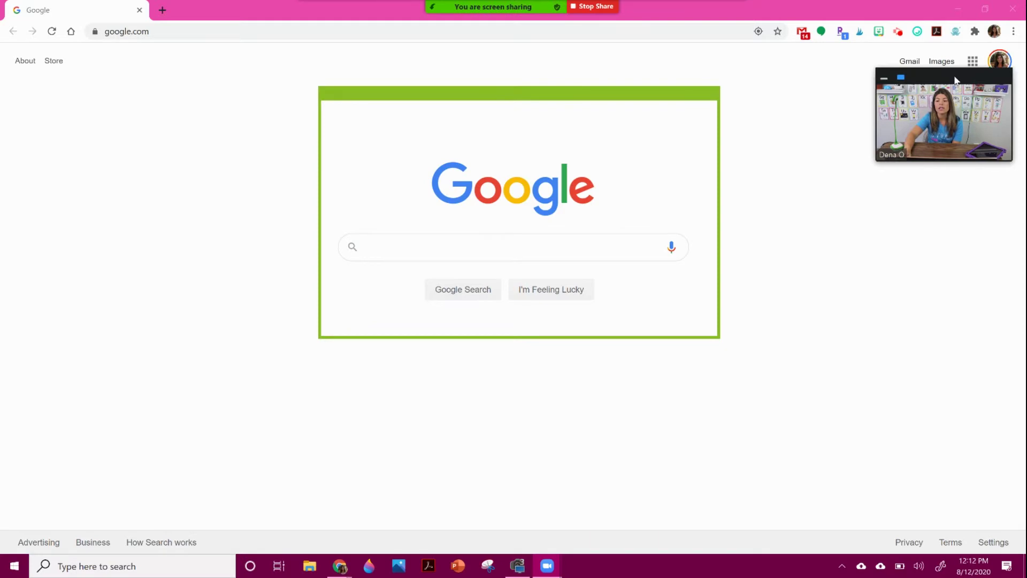
left_click_drag(955, 81, 866, 155)
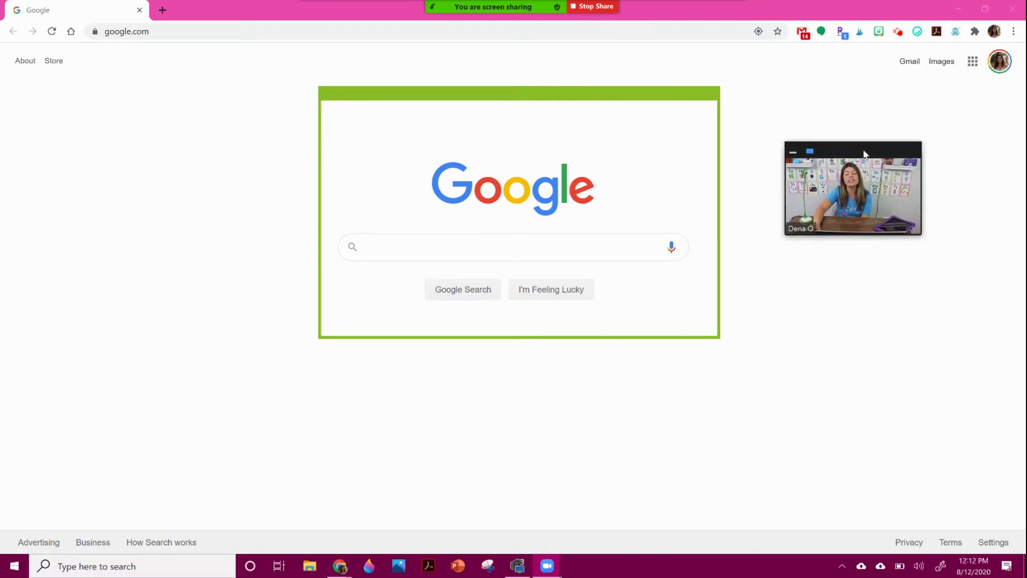
Shrink the browser window to under half the screen's width and place the share frame over it
left_click(984, 9)
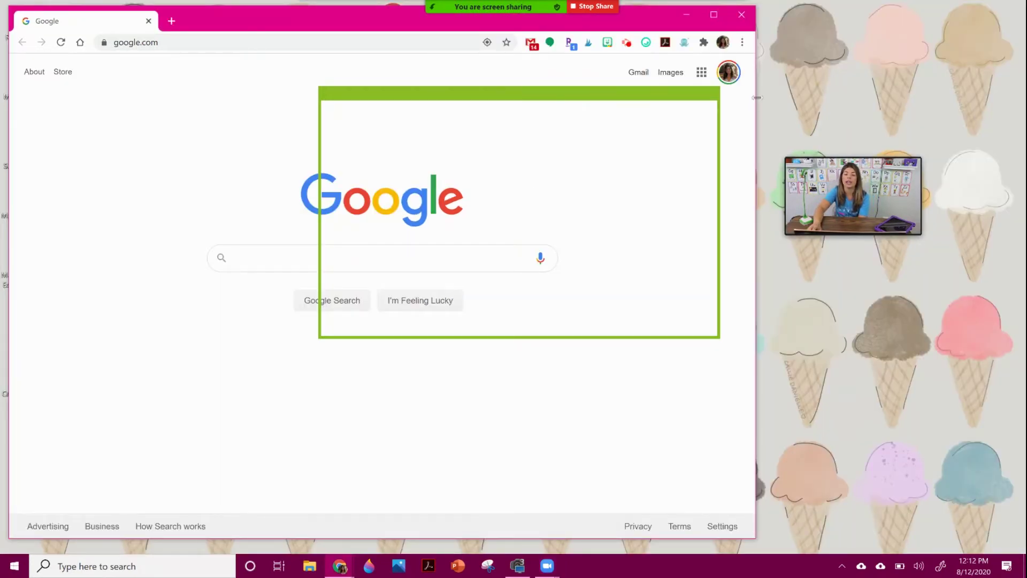
left_click_drag(736, 100, 404, 101)
left_click(623, 165)
left_click_drag(650, 99, 349, 128)
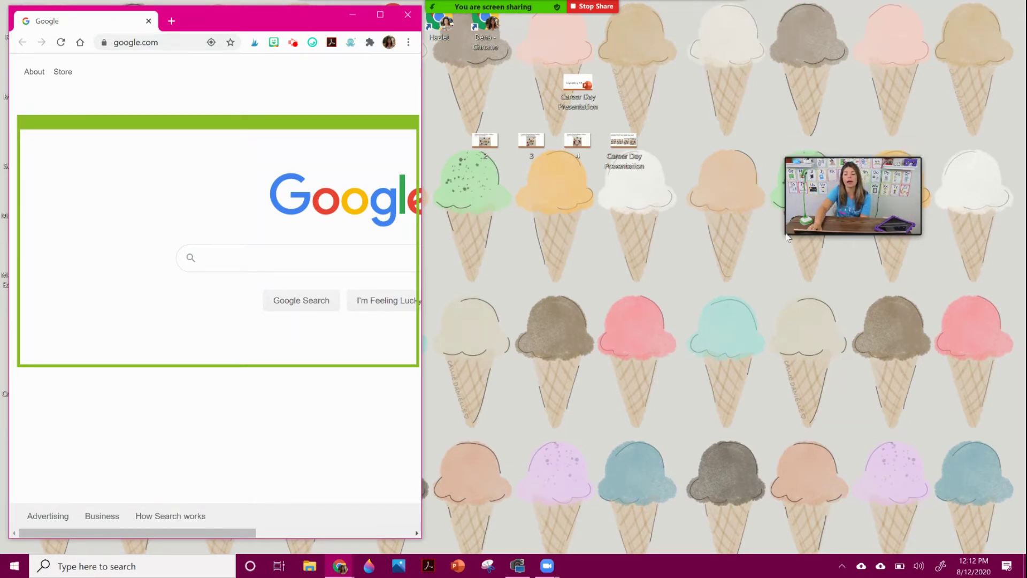
Enlarge the floating video panel and place it beside the browser window, clear of the sharing controls
left_click_drag(786, 236, 736, 478)
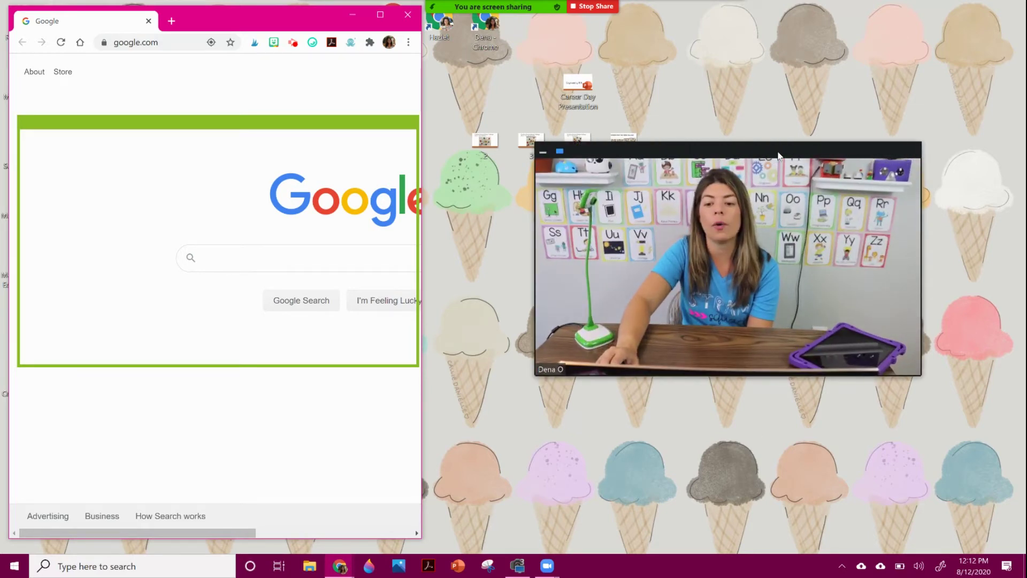
left_click_drag(779, 156, 741, 21)
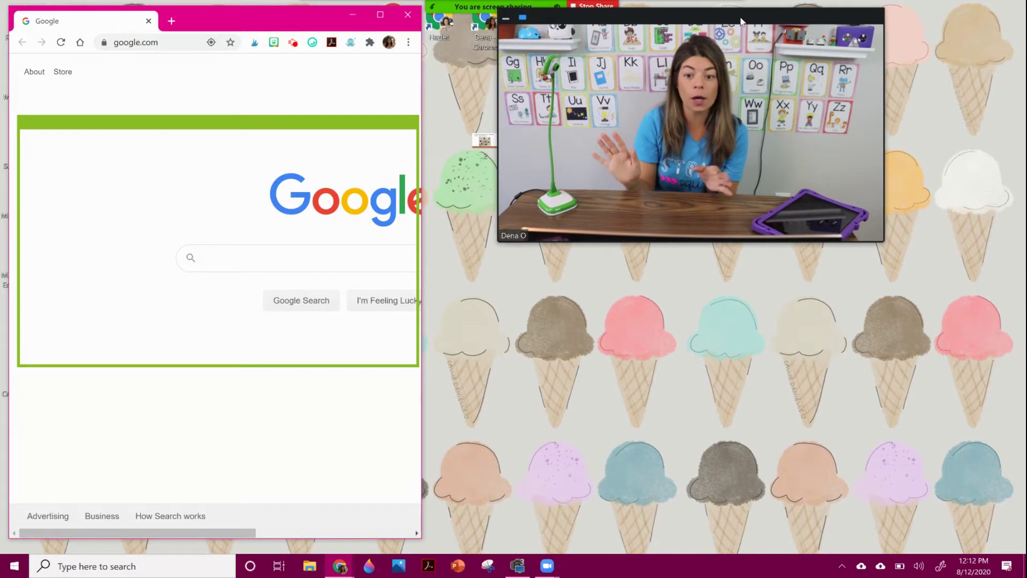
left_click_drag(811, 10, 838, 60)
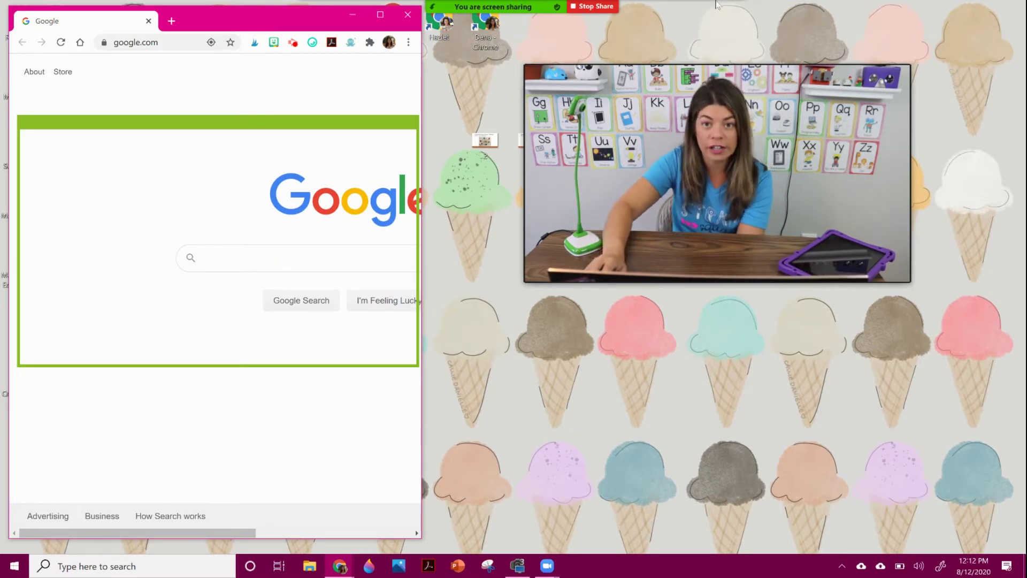
mouse_move(760, 93)
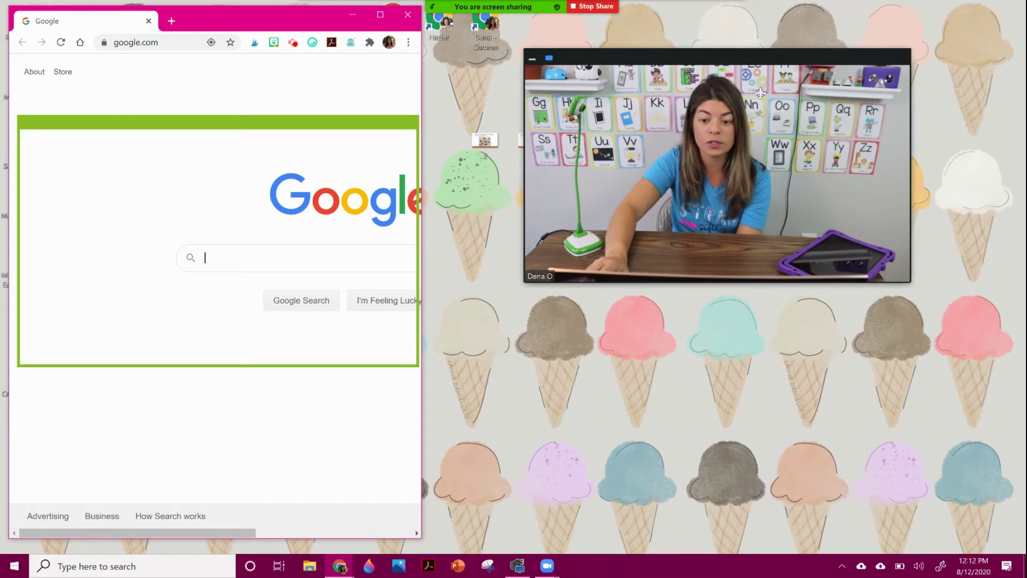
Replace the screen portion share with Content from 2nd Camera, switching the feed to the USB Video Device
left_click(593, 7)
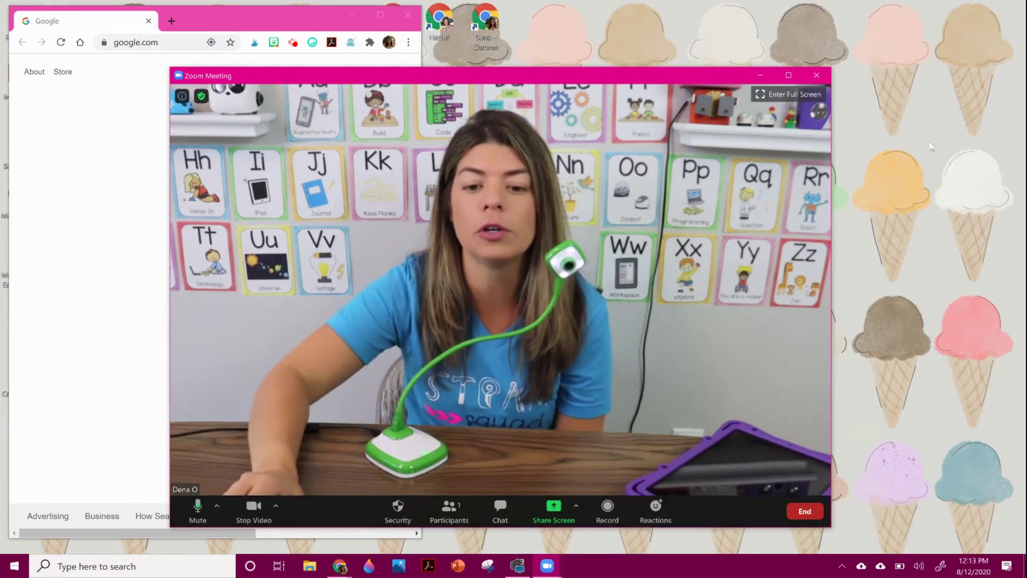
left_click(553, 506)
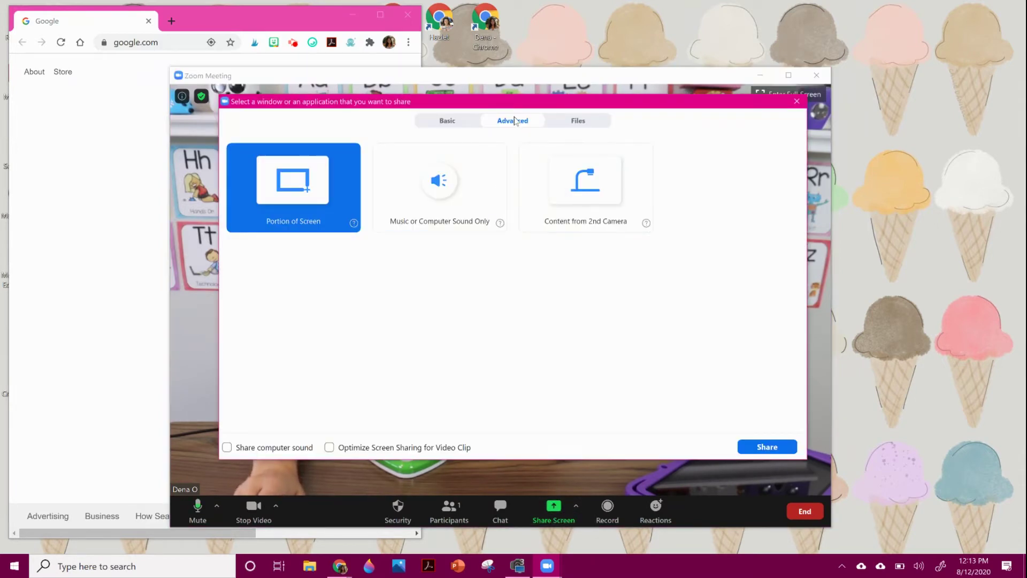
left_click(562, 188)
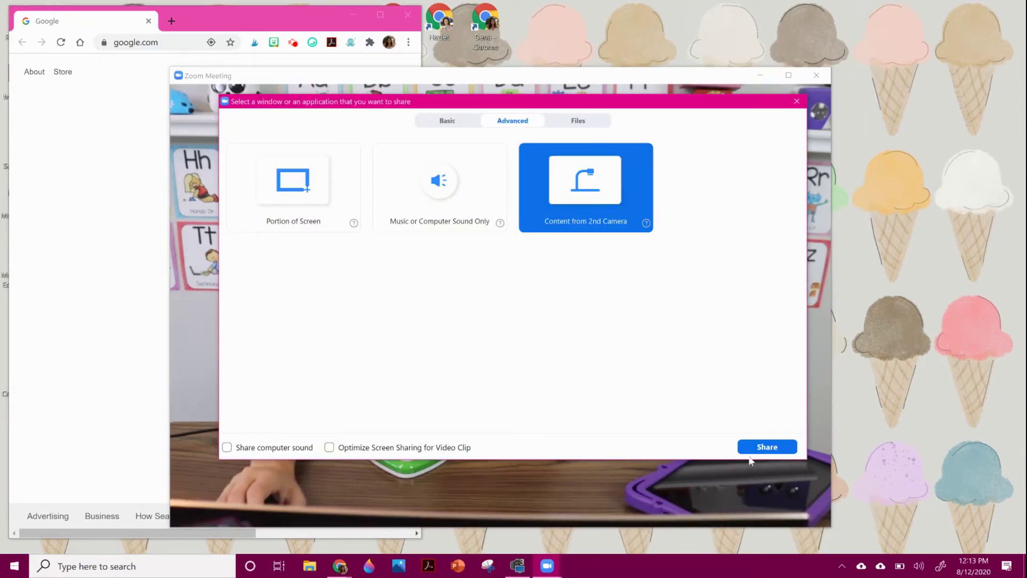
left_click(778, 446)
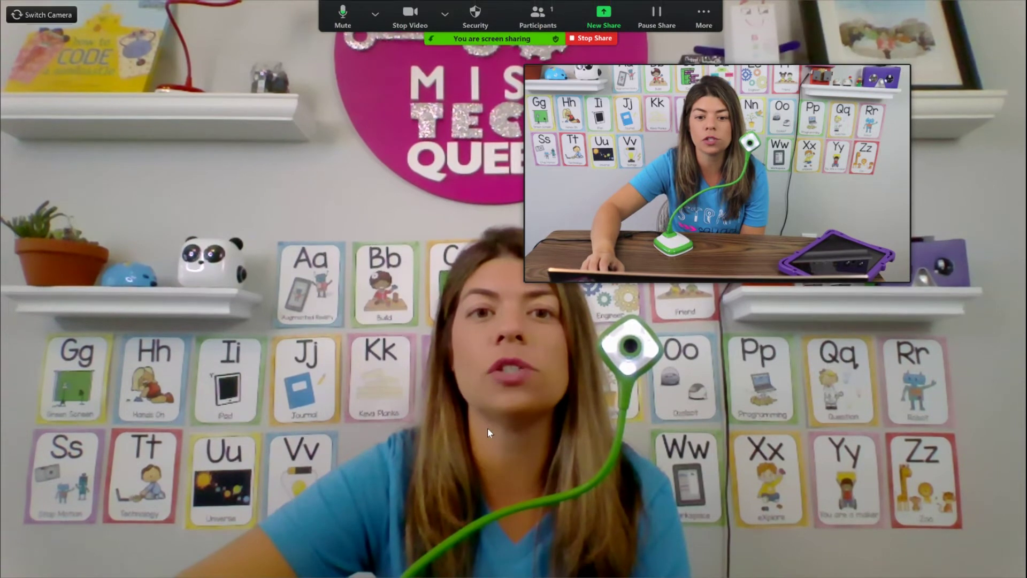
left_click(443, 16)
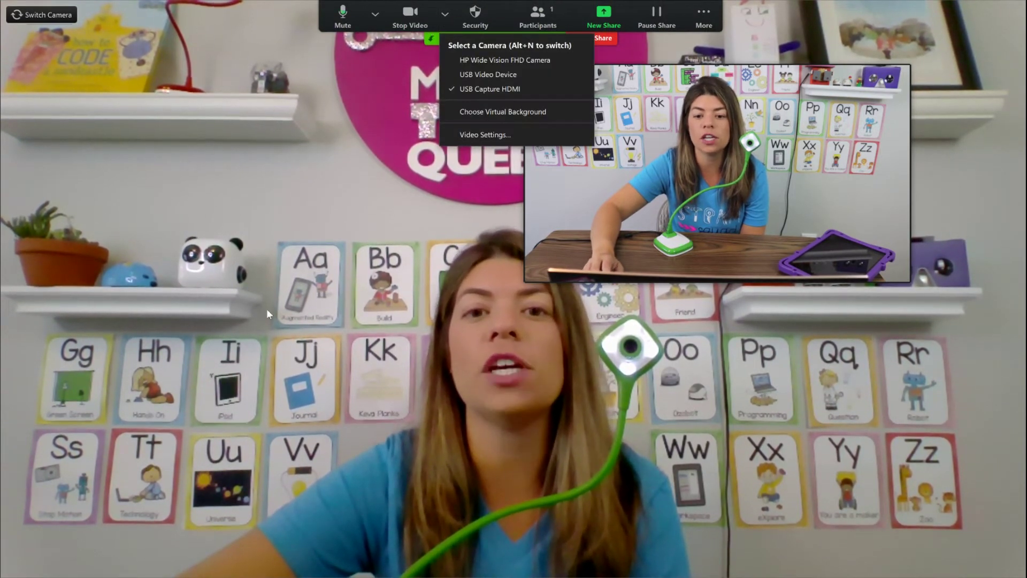
left_click(63, 15)
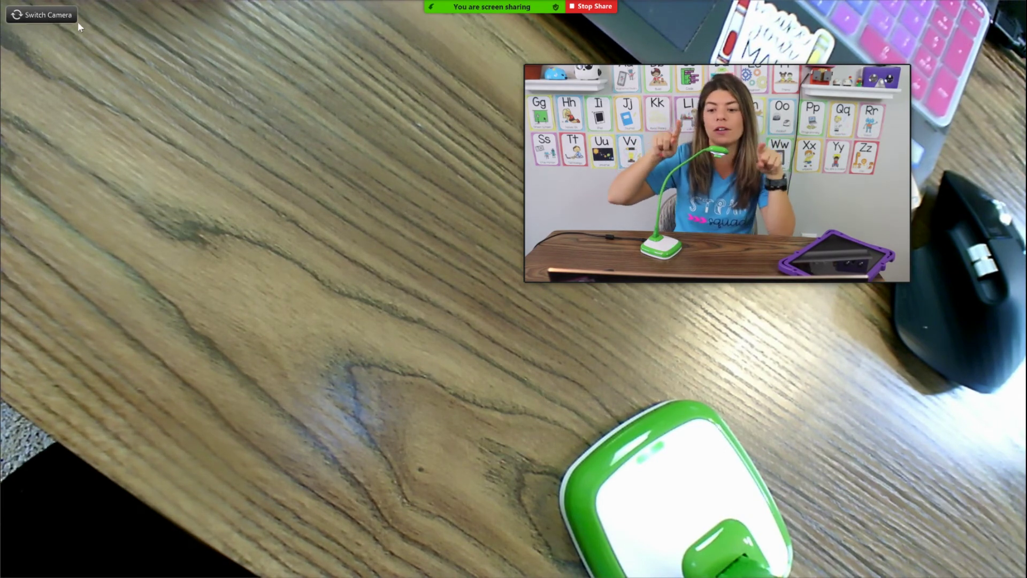
Take the shared camera feed out of full screen into a window and move the video panel farther off it
left_click(704, 18)
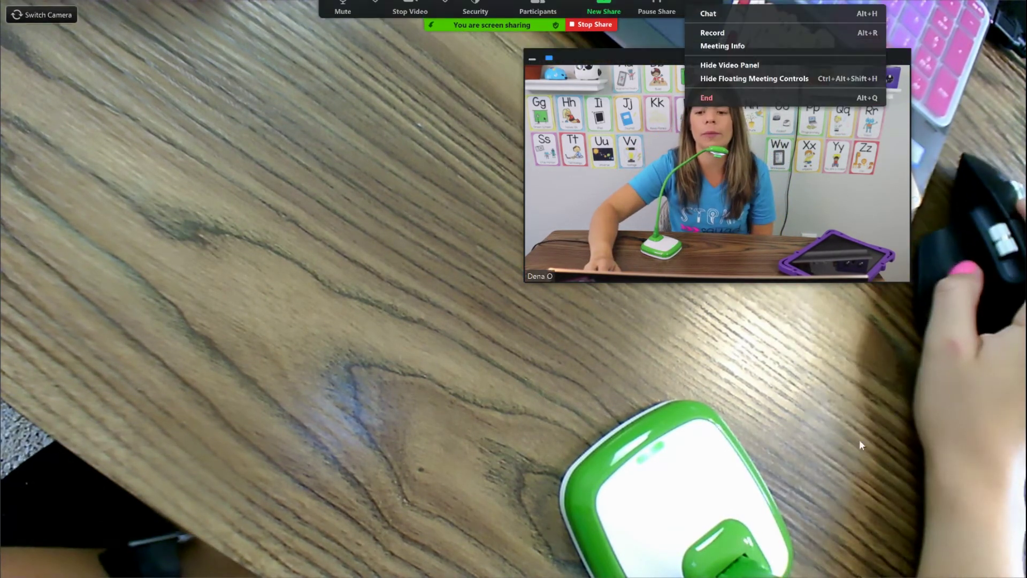
left_click(704, 18)
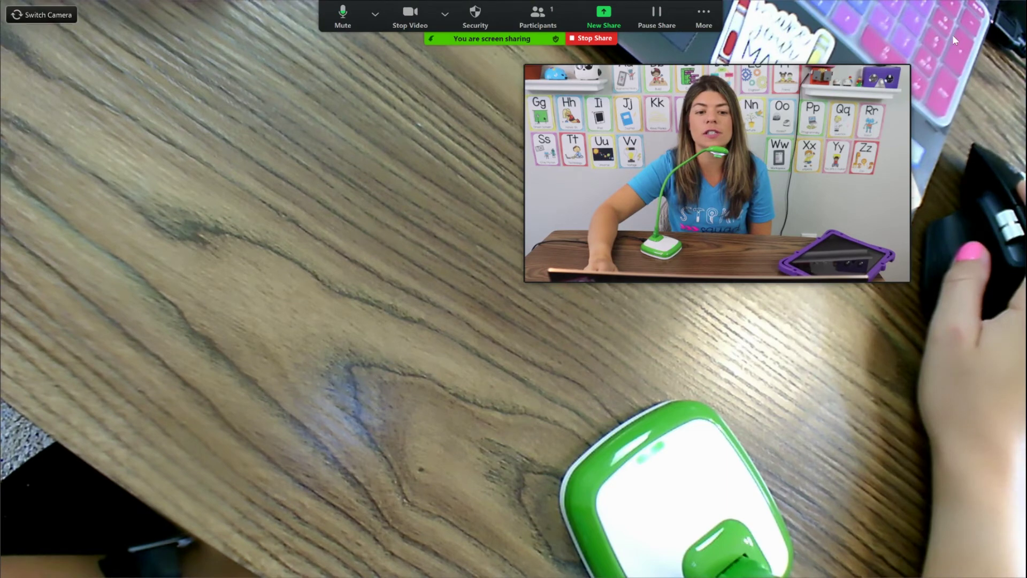
left_click(705, 18)
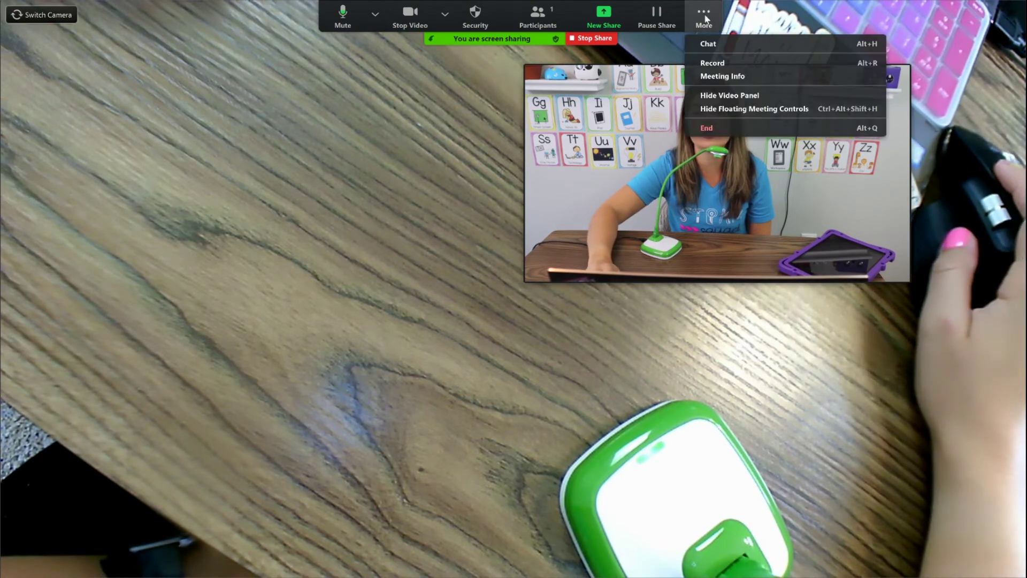
left_click(965, 17)
left_click(965, 17)
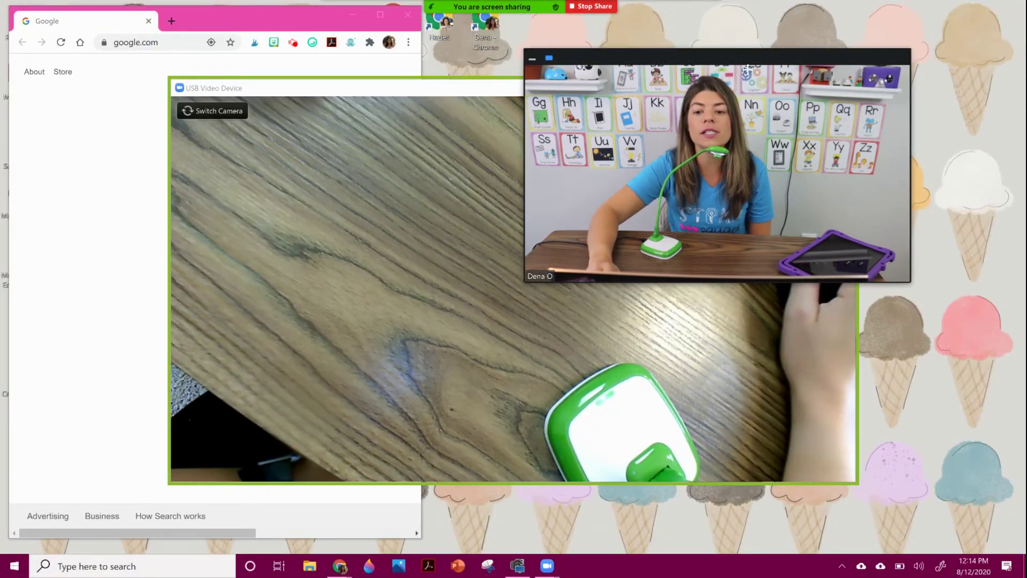
left_click_drag(748, 69, 830, 55)
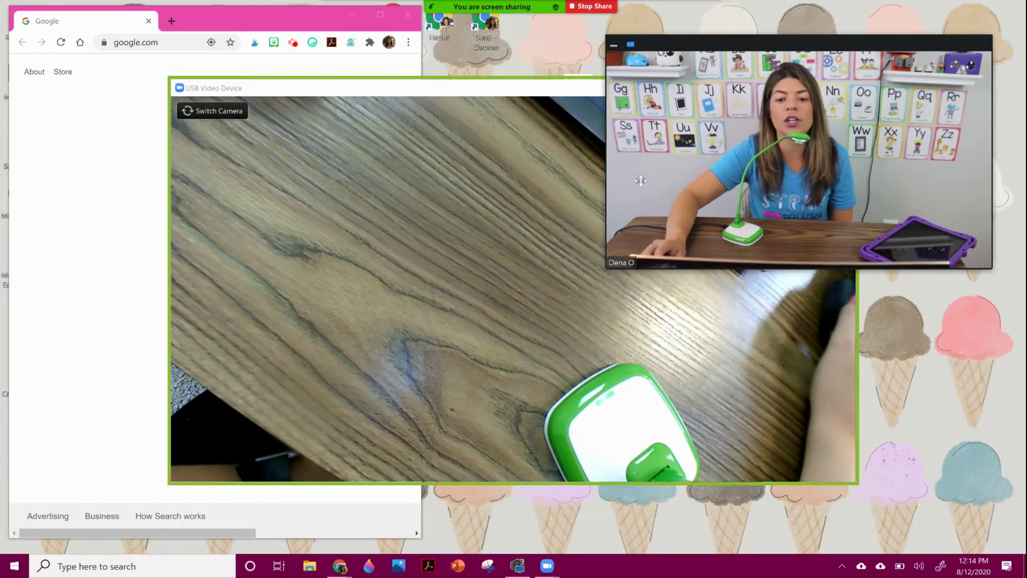
Narrow the shared camera feed window to under half the screen's width, place it over the browser window, and reposition the video panel slightly
left_click_drag(523, 87, 372, 67)
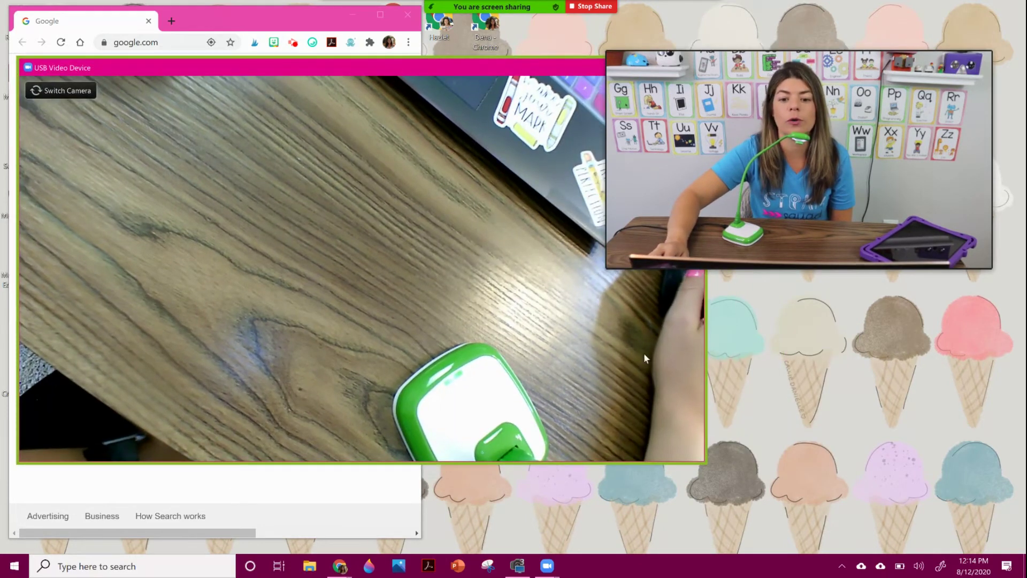
left_click(705, 380)
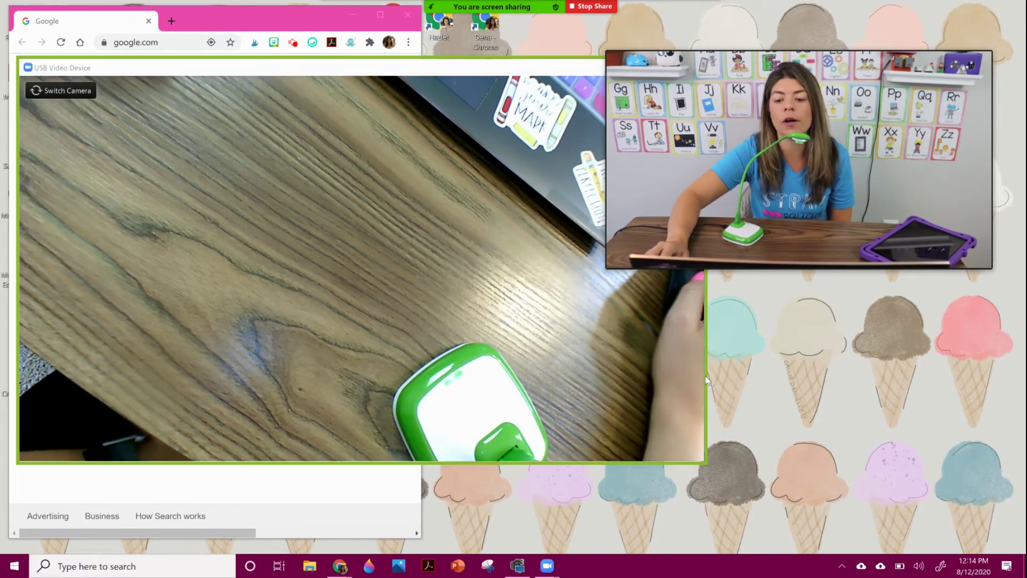
left_click(704, 380)
left_click_drag(704, 377, 448, 374)
left_click_drag(712, 222, 697, 217)
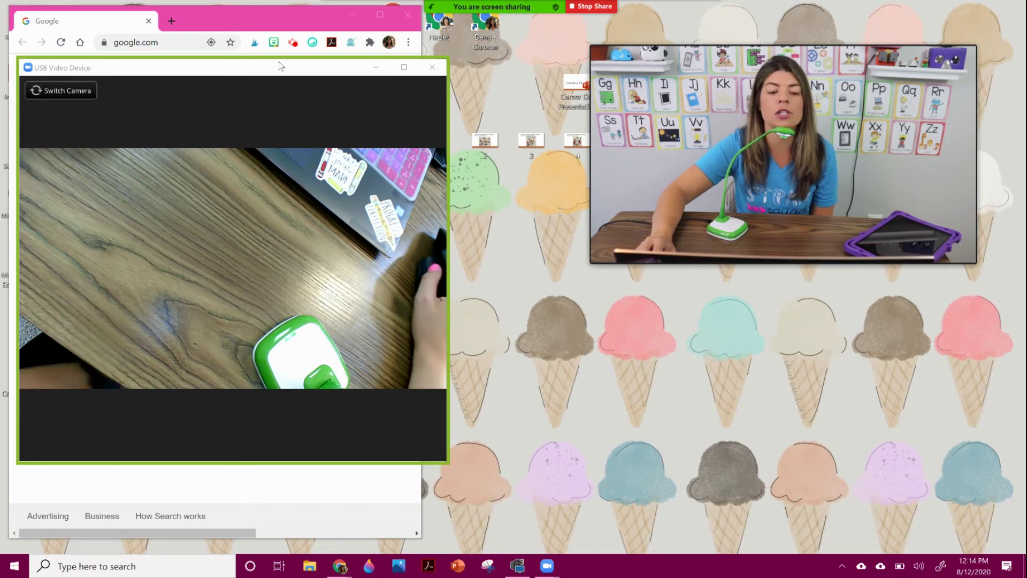
left_click_drag(277, 71, 298, 29)
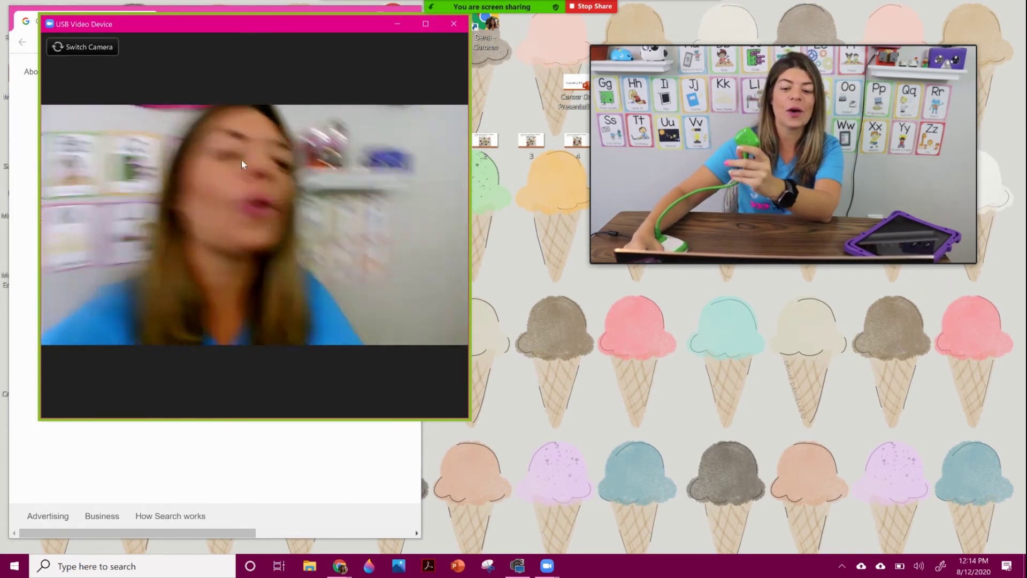
Stop sharing the second camera's content and return to the meeting window
mouse_move(795, 188)
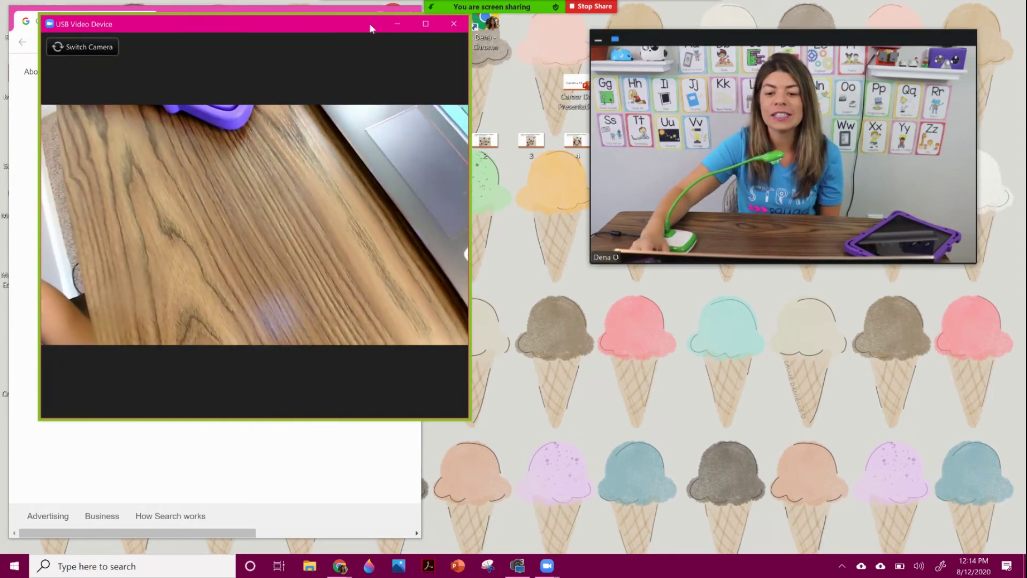
mouse_move(535, 6)
left_click(584, 37)
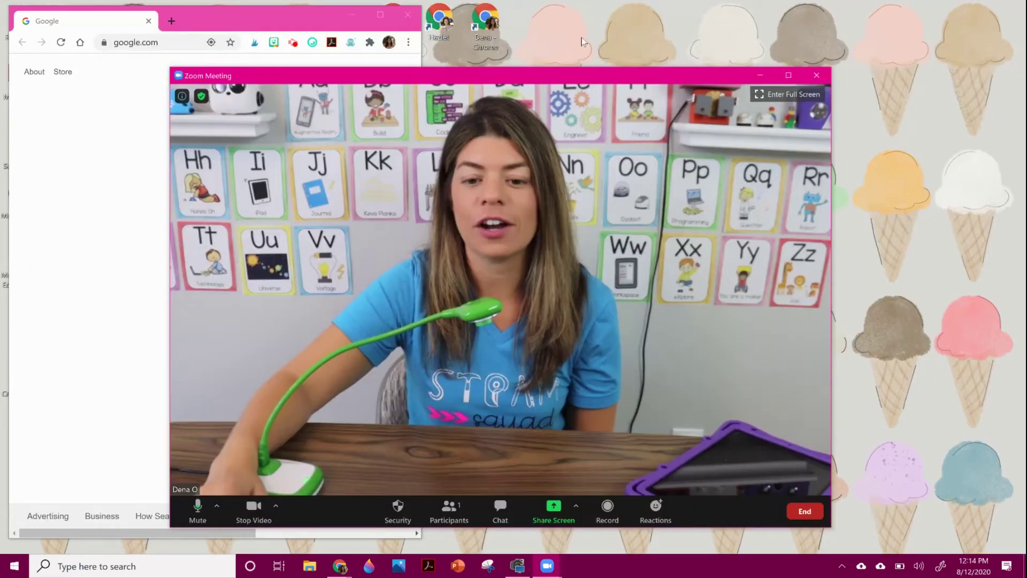
Review the advanced and file-based sharing sources without sharing anything, and close the share selection
left_click(554, 506)
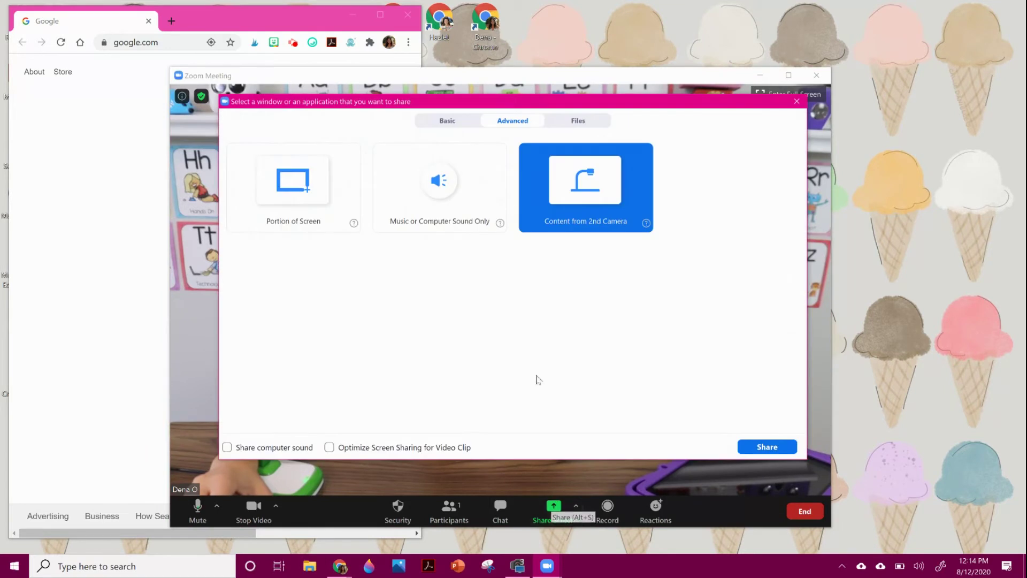
left_click(586, 123)
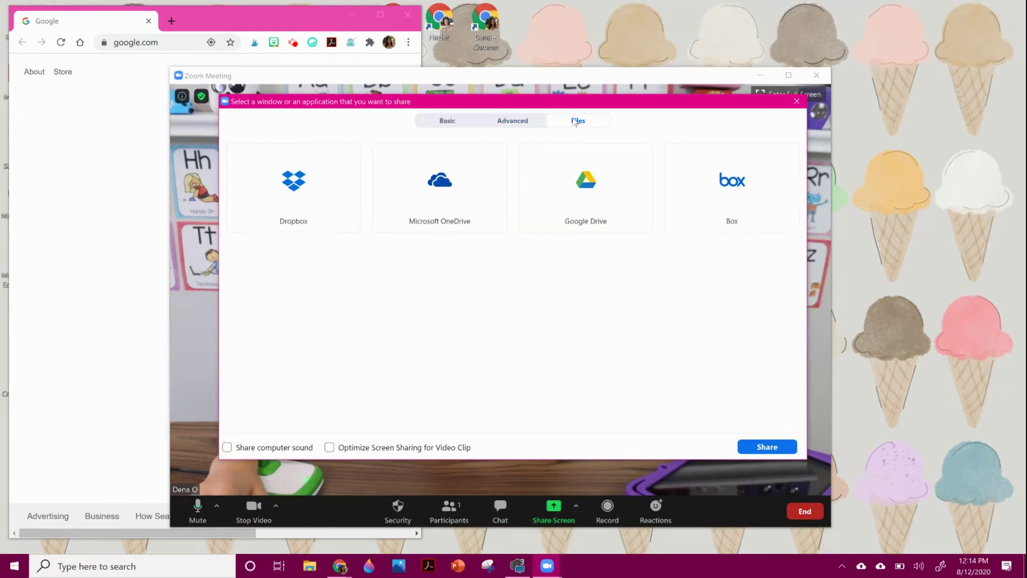
left_click(512, 123)
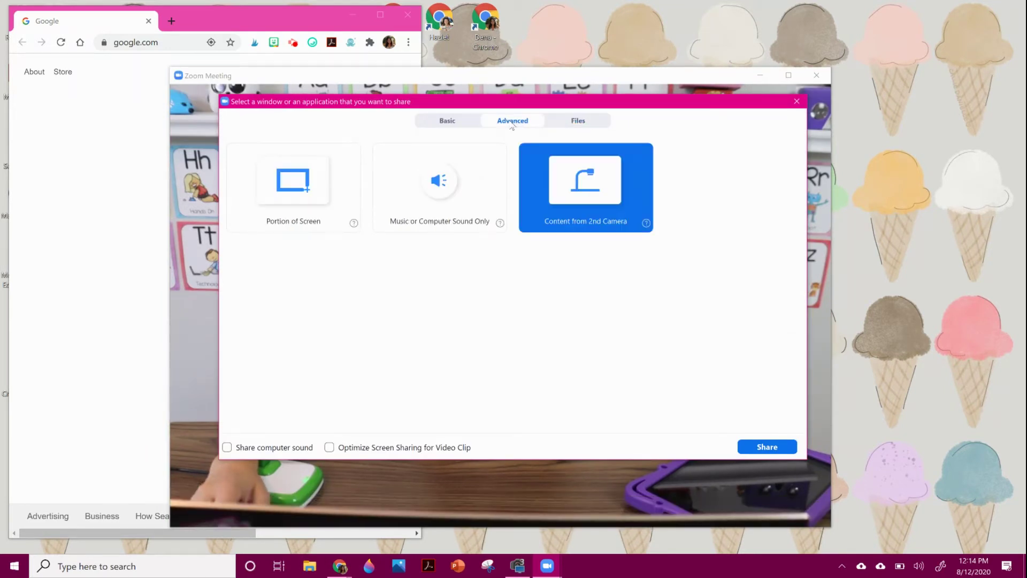
left_click(555, 120)
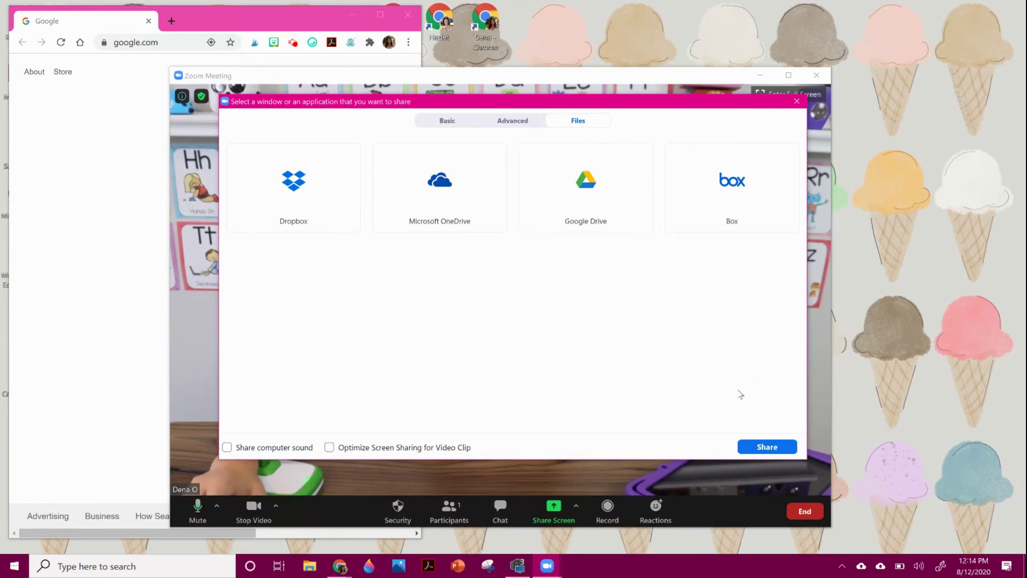
left_click(797, 102)
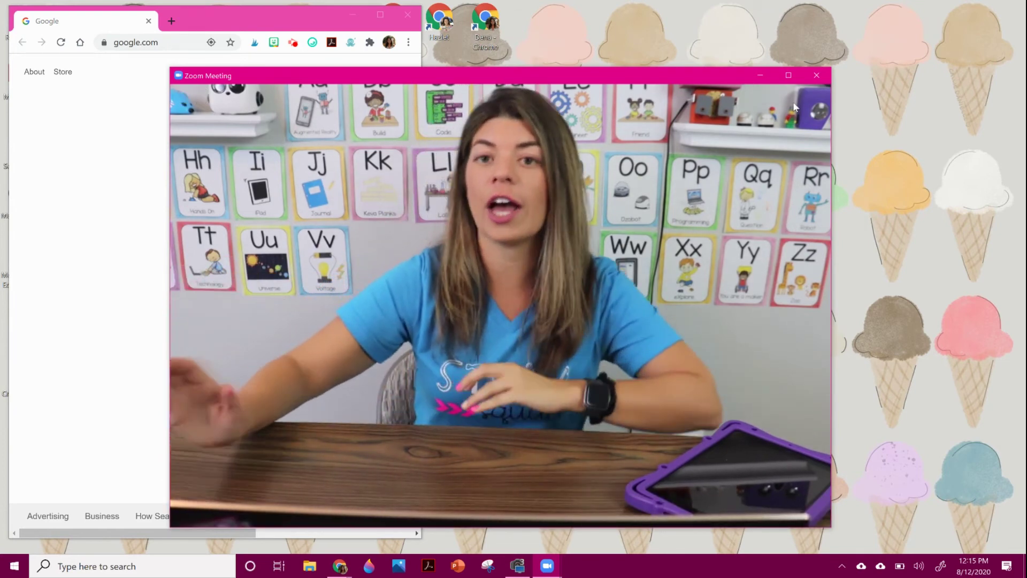
Check the list of cameras available for the meeting video
mouse_move(790, 141)
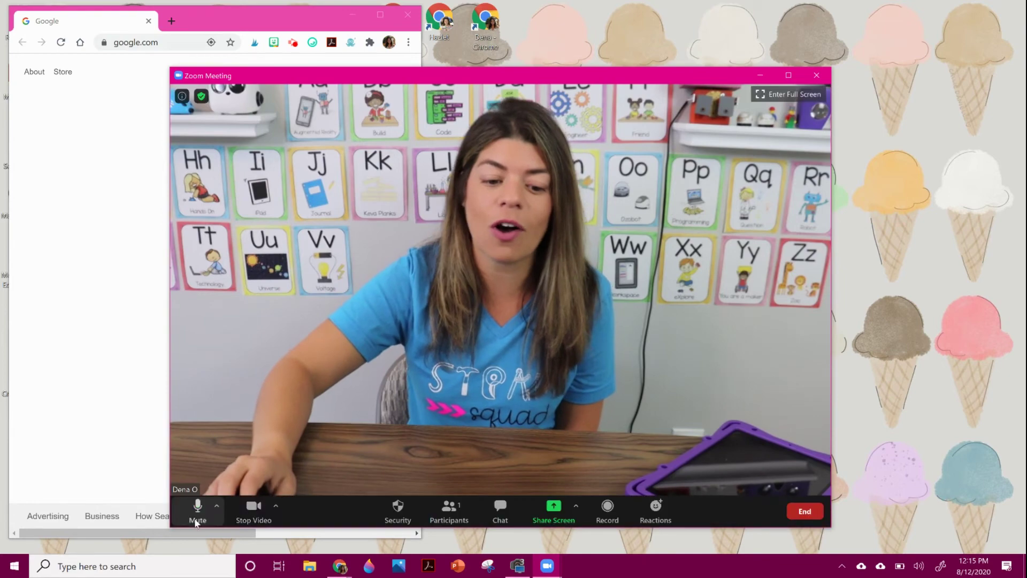
left_click(275, 506)
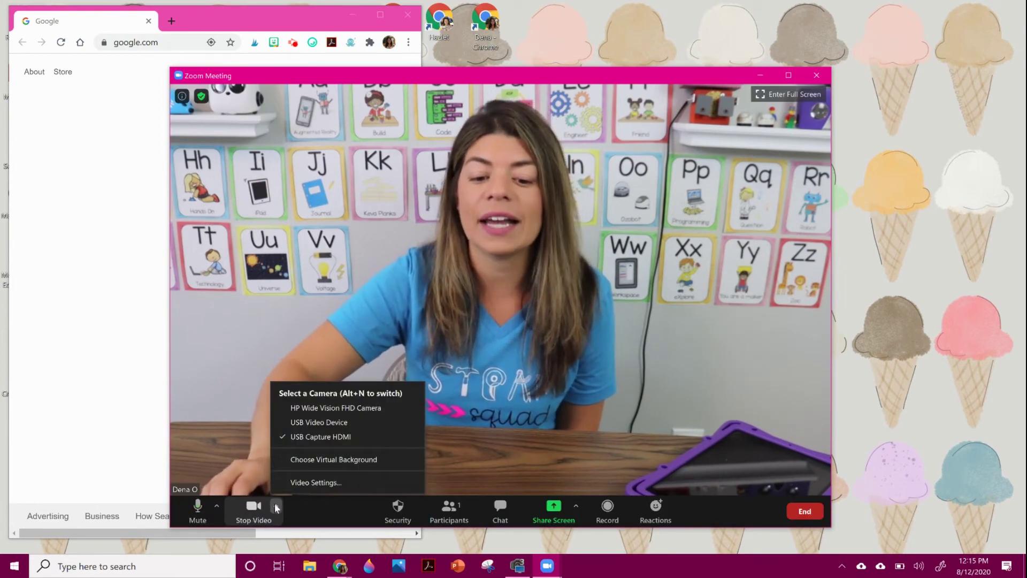
left_click(275, 506)
left_click(275, 506)
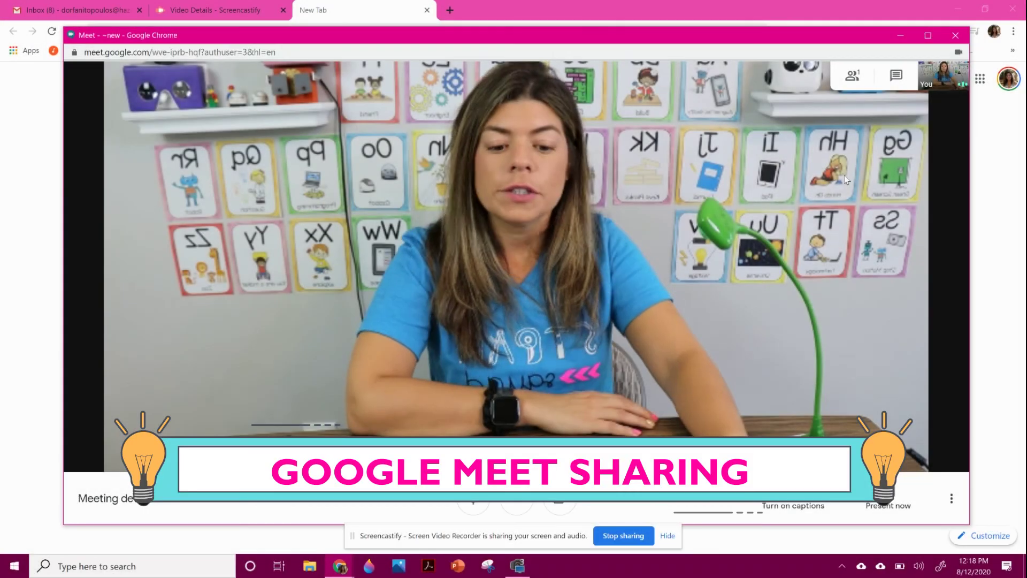
In the Google Meet window, hide the screen recorder's sharing notice and set the meeting camera to USB Video Device (0c45:6341)
left_click(668, 536)
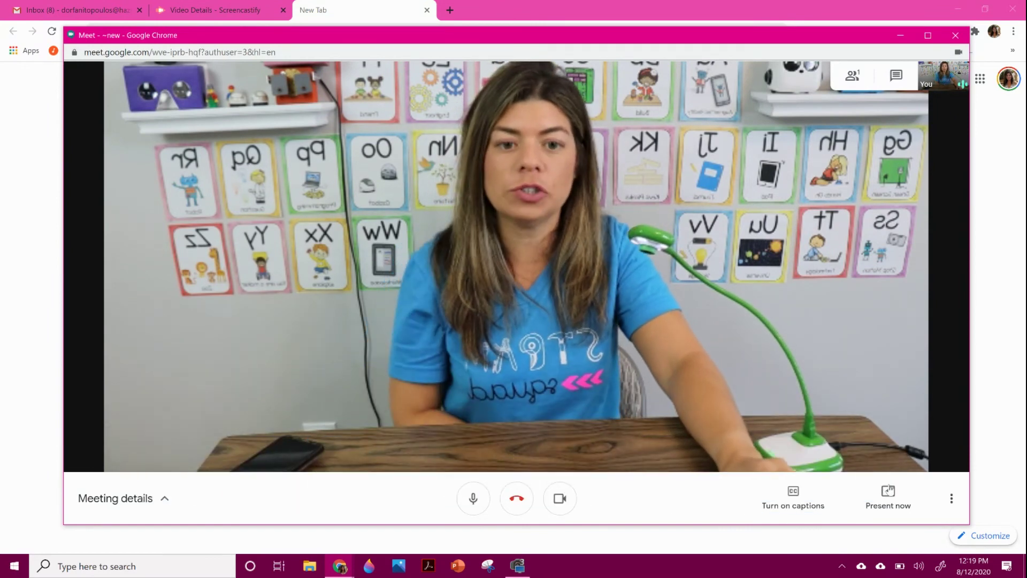
left_click(944, 479)
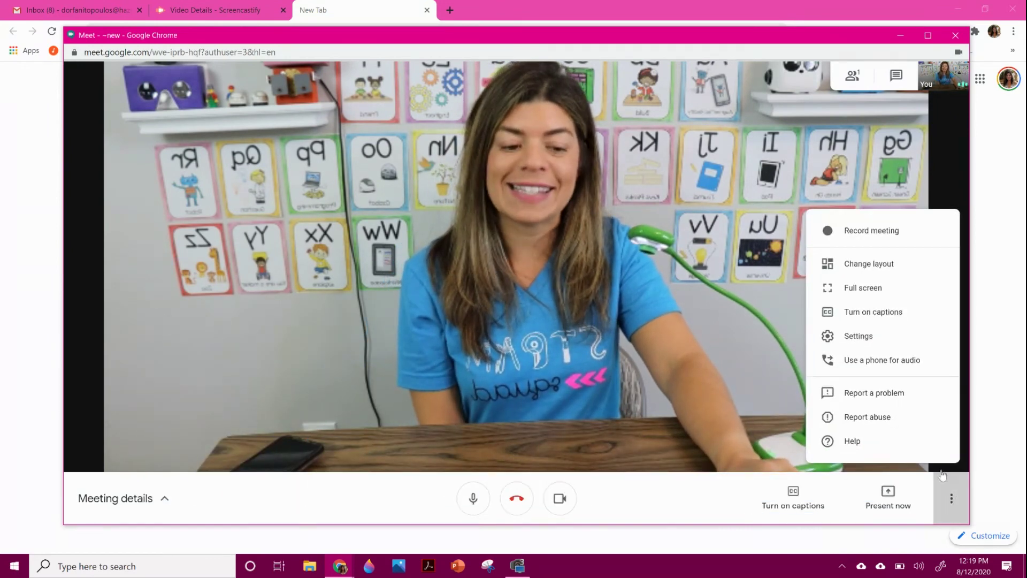
left_click(856, 335)
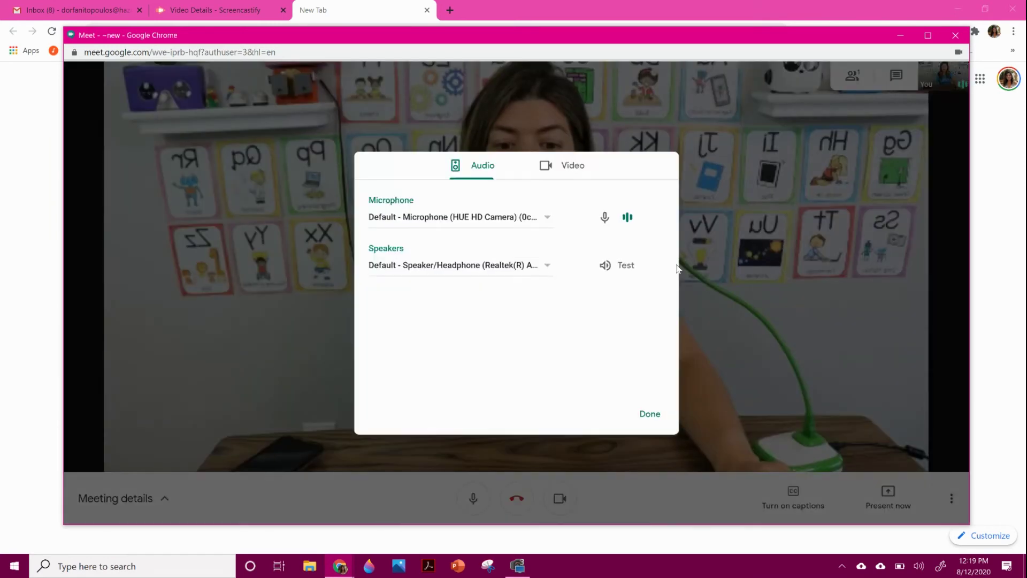
left_click(557, 168)
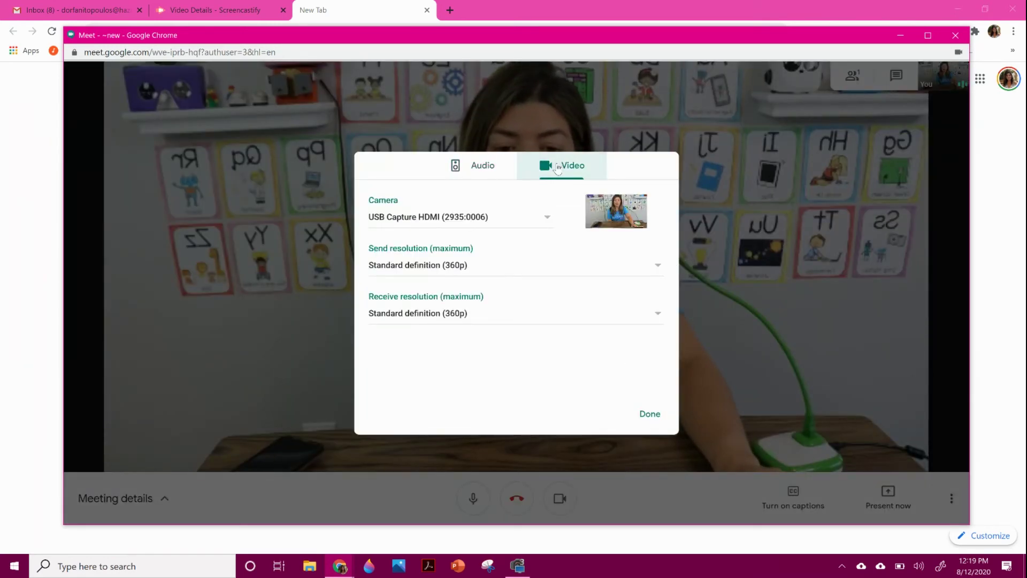
left_click(548, 219)
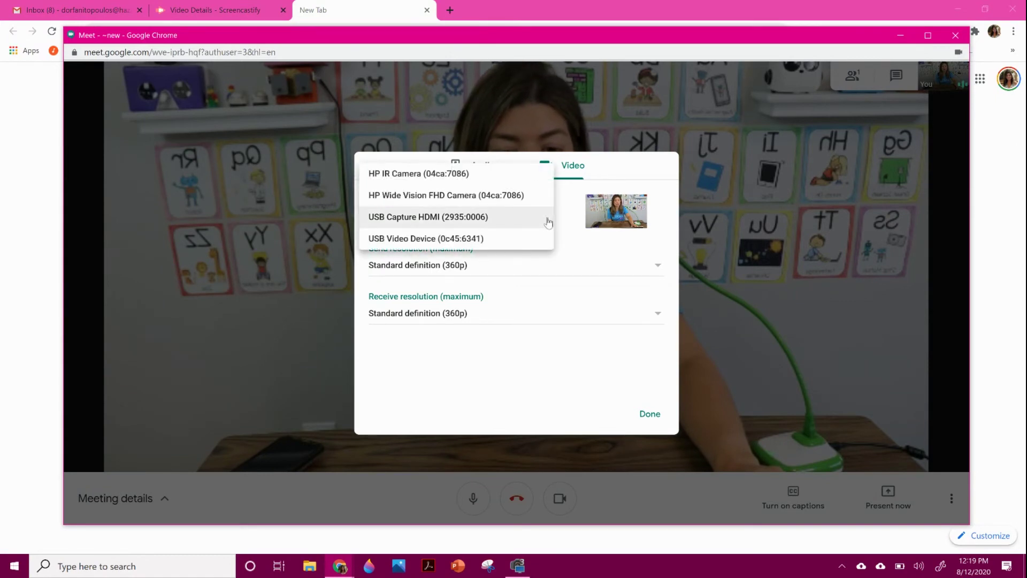
left_click(470, 240)
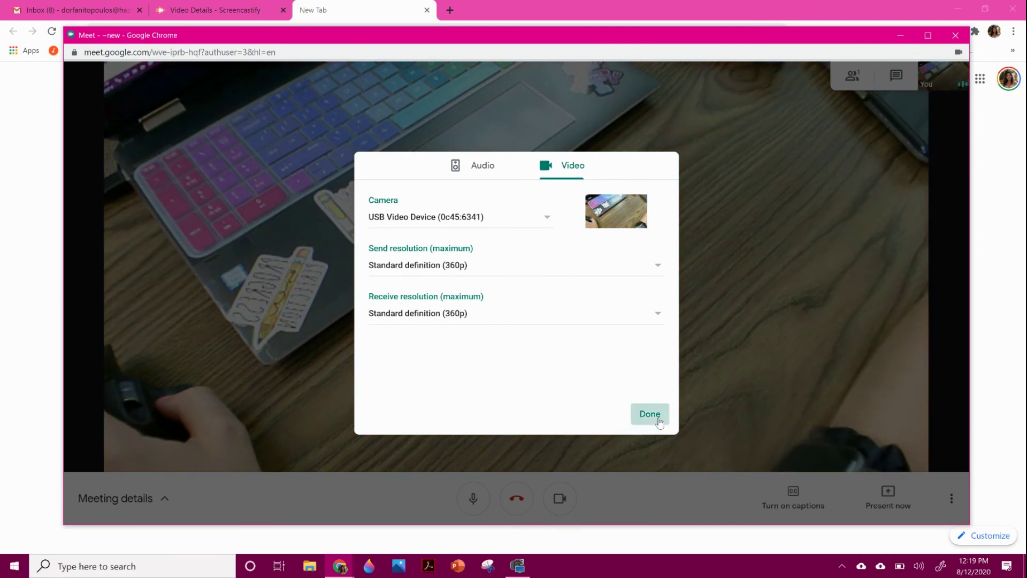
left_click(659, 421)
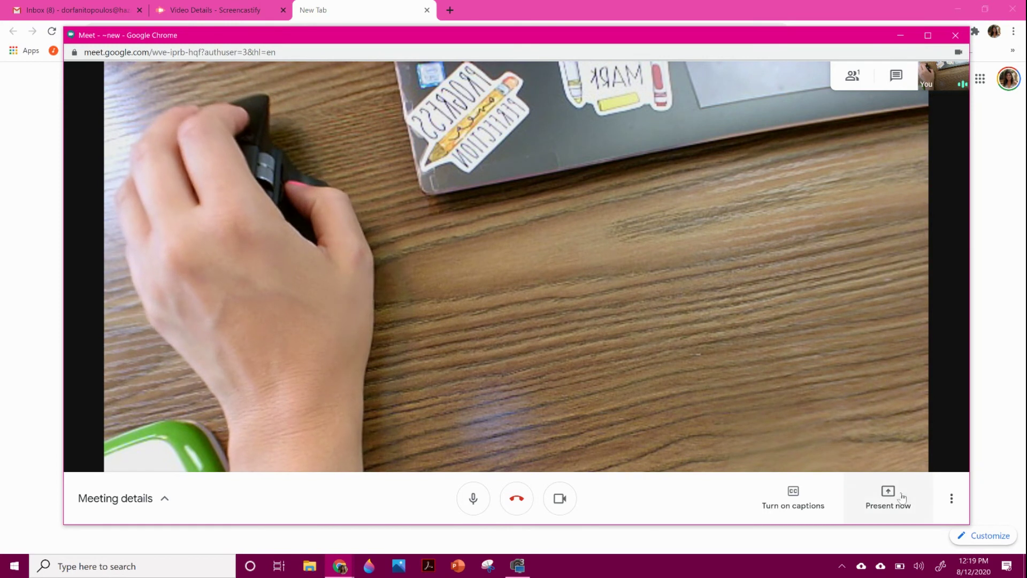
View the presenting options briefly, and set the meeting camera back to USB Capture HDMI (2935:0006)
left_click(902, 498)
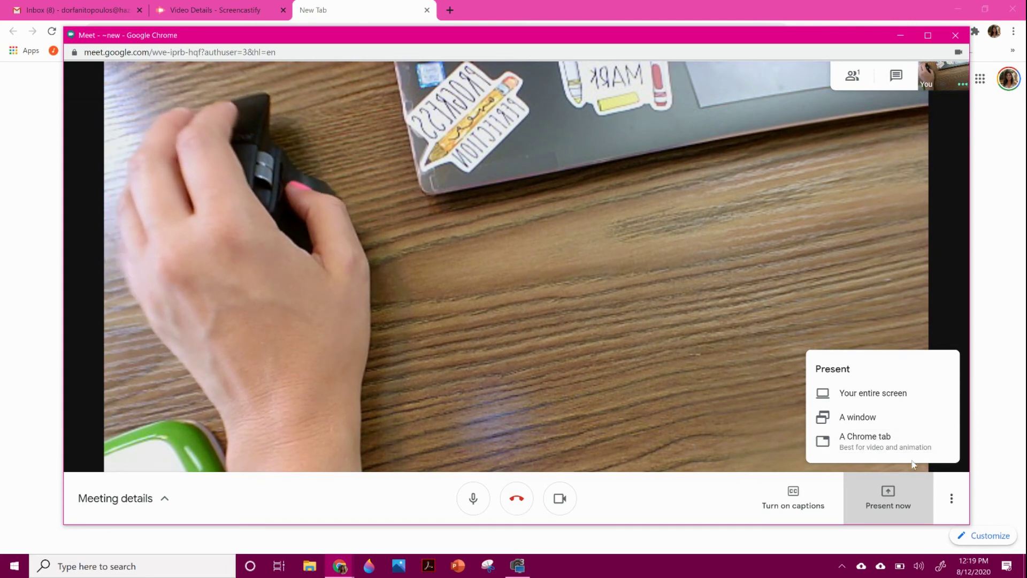
left_click(951, 499)
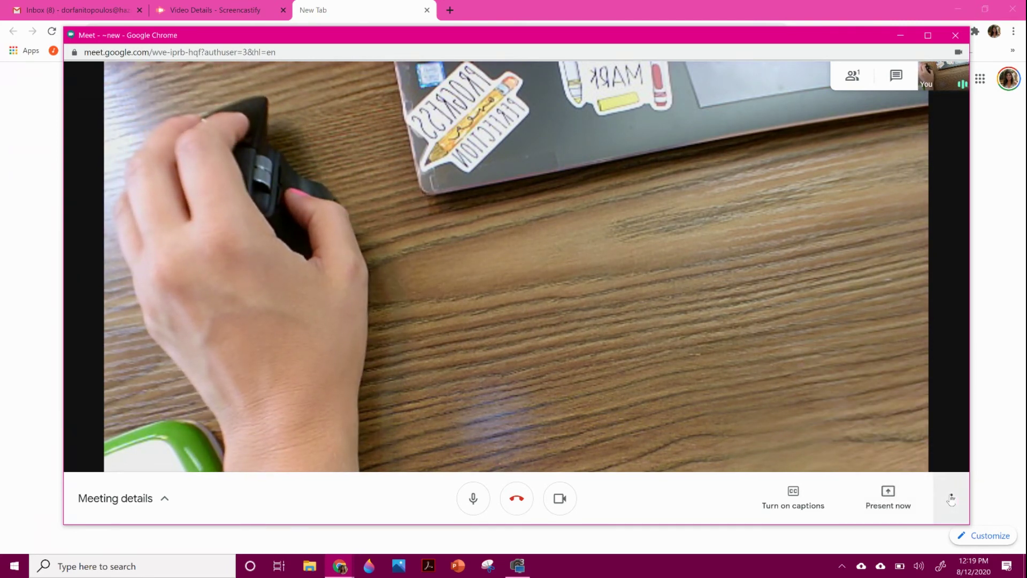
left_click(952, 499)
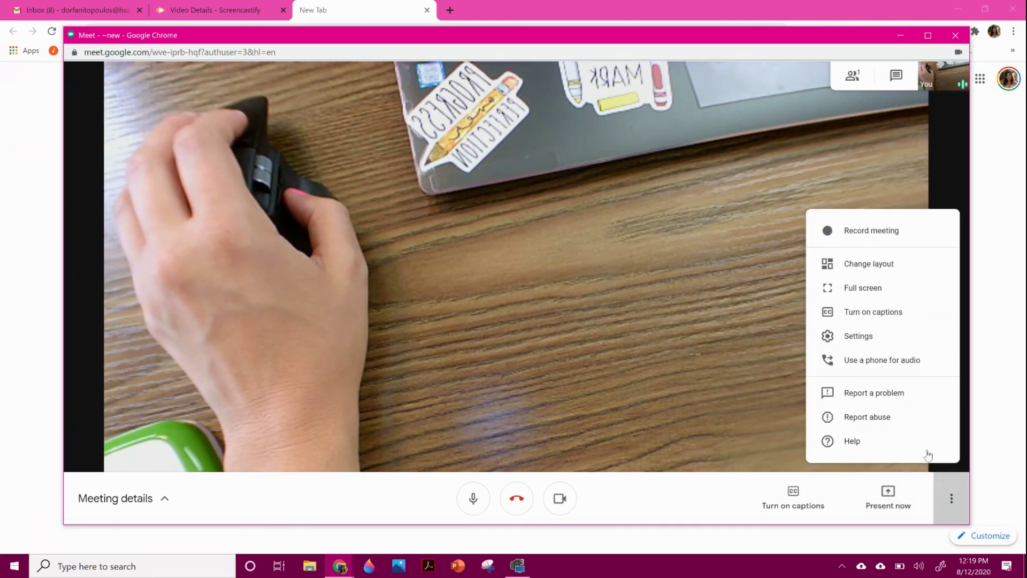
left_click(872, 337)
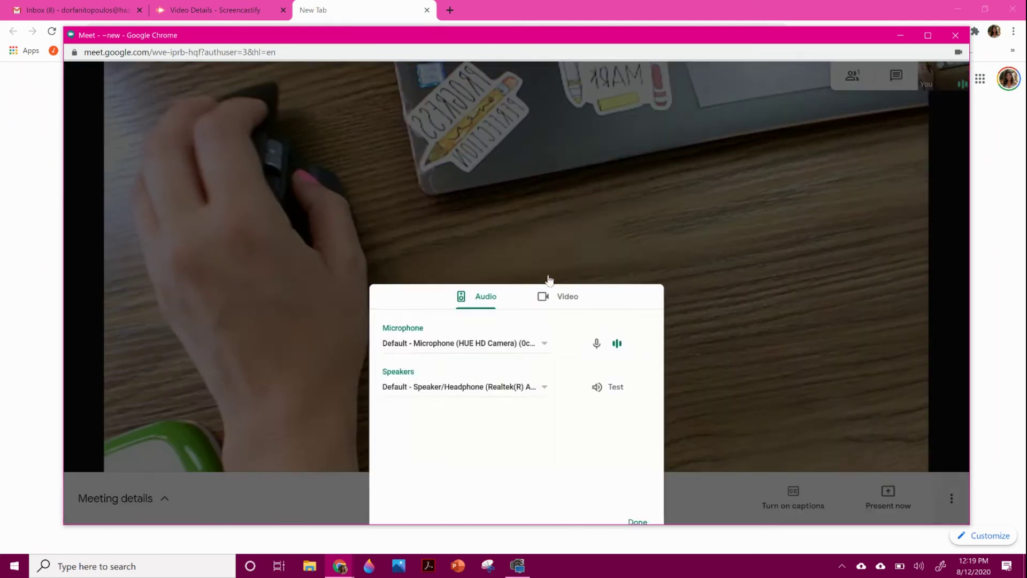
left_click(567, 166)
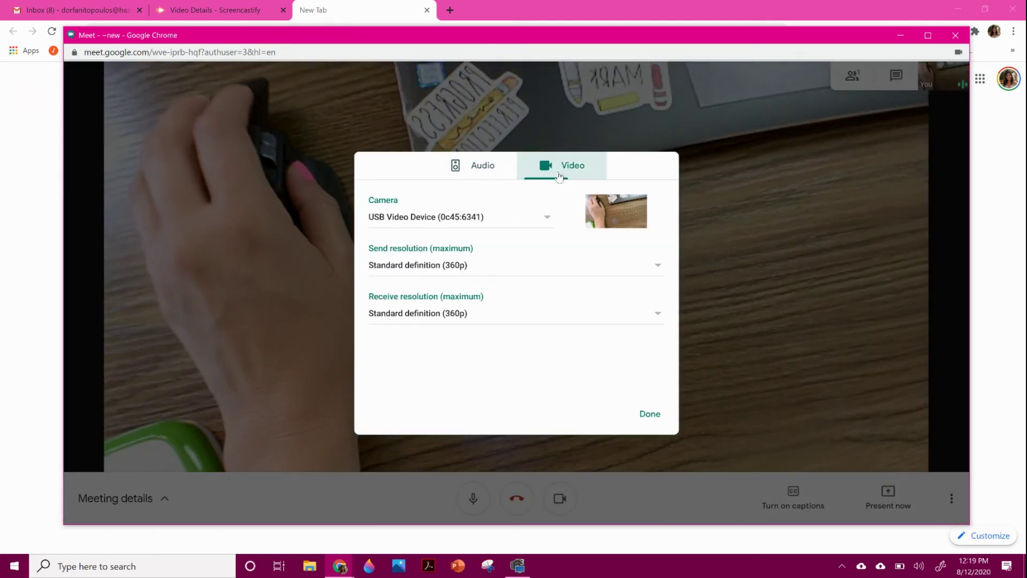
left_click(488, 224)
left_click(474, 195)
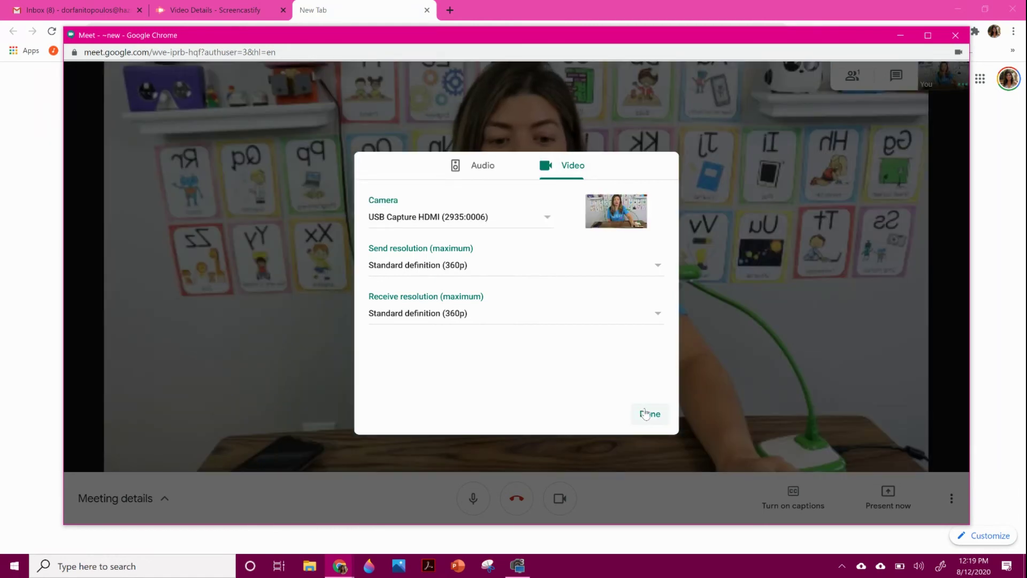
left_click(649, 412)
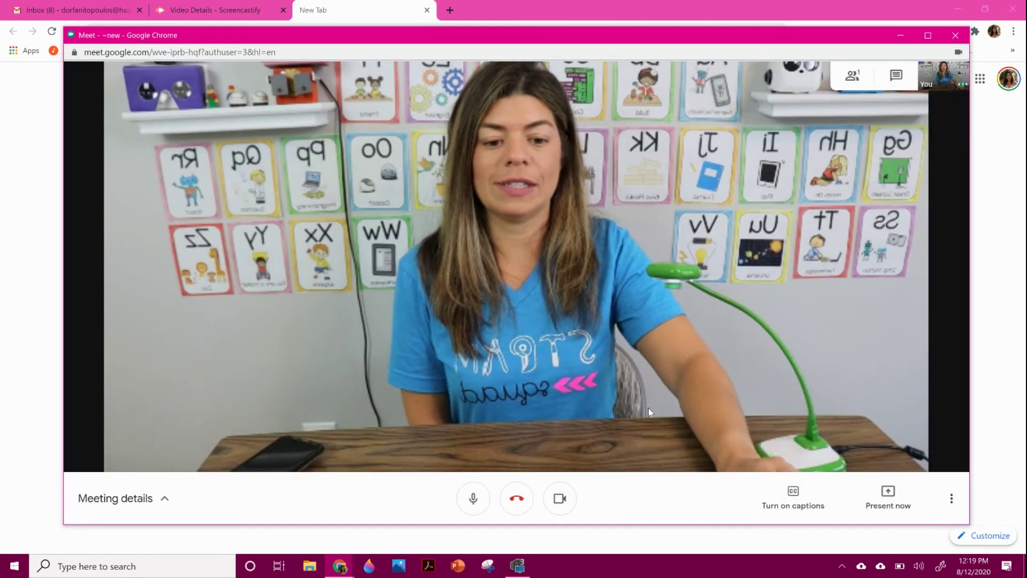
Open the choices for presenting the screen, a window or a Chrome tab in the meeting
left_click(909, 501)
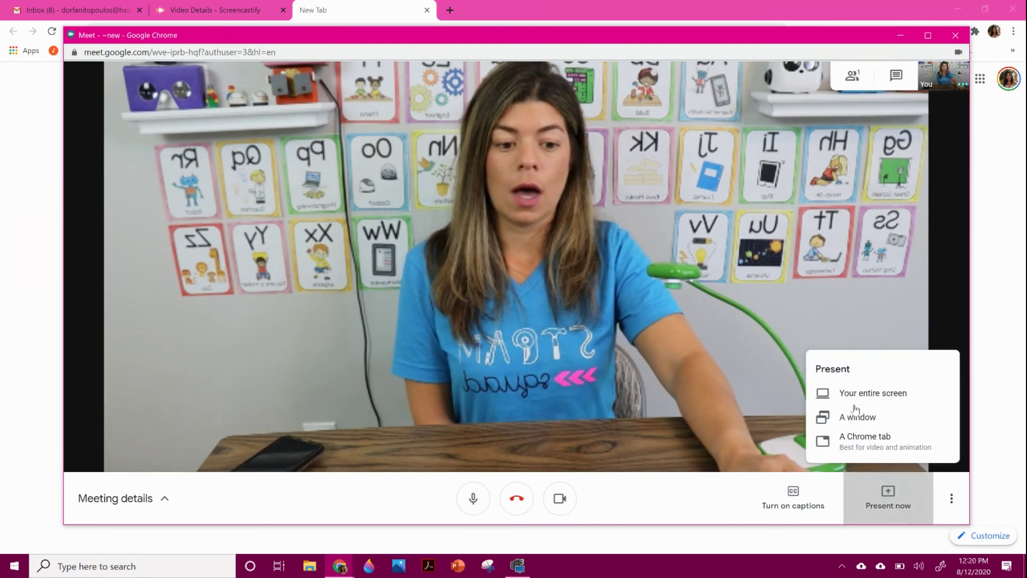